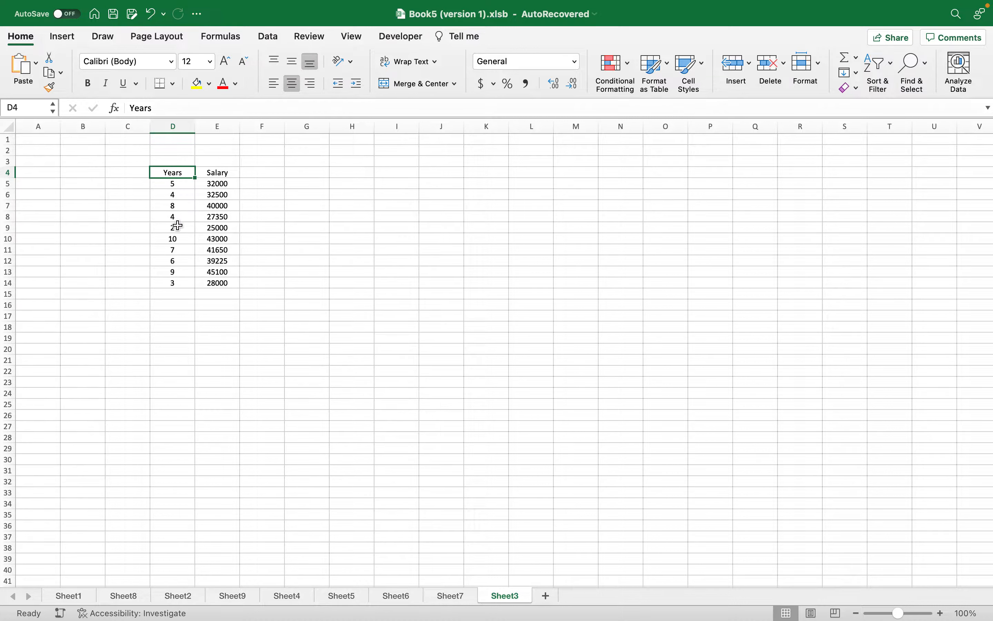
pyautogui.click(211, 171)
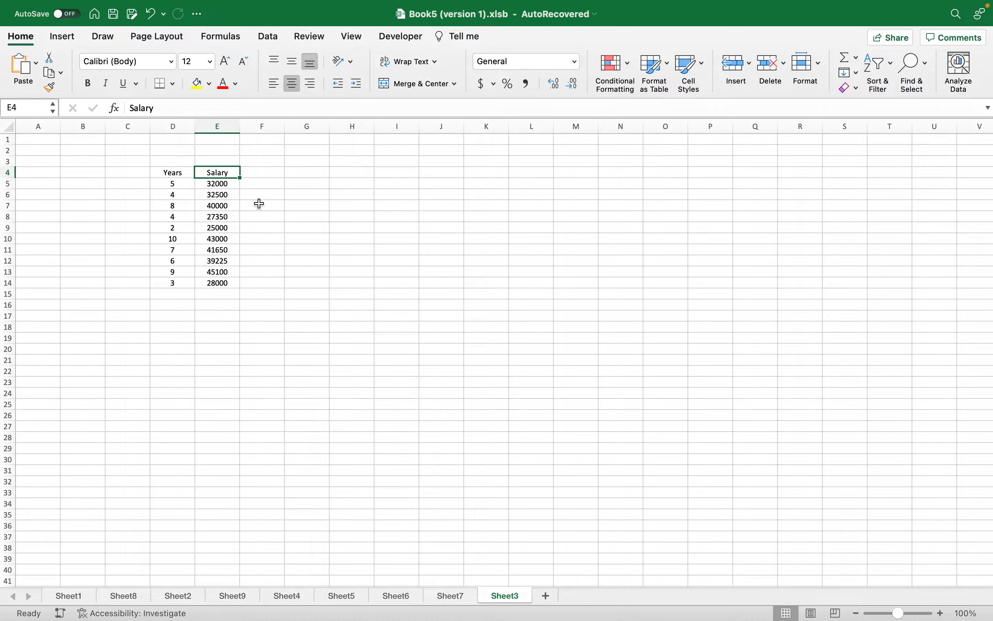
pyautogui.click(183, 162)
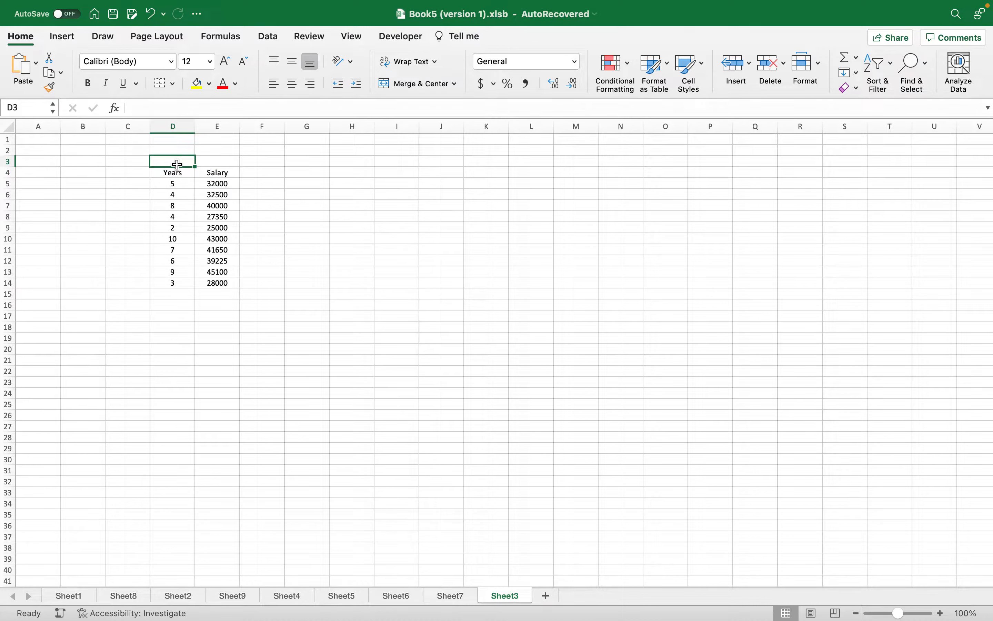
pyautogui.click(173, 316)
pyautogui.moveTo(173, 172); pyautogui.dragTo(177, 279)
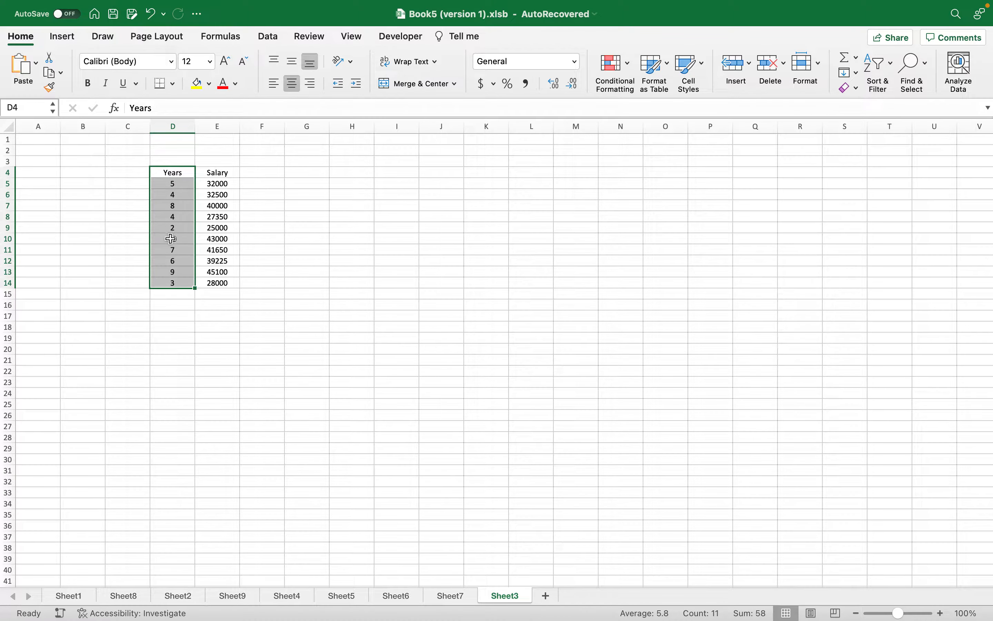
pyautogui.click(250, 206)
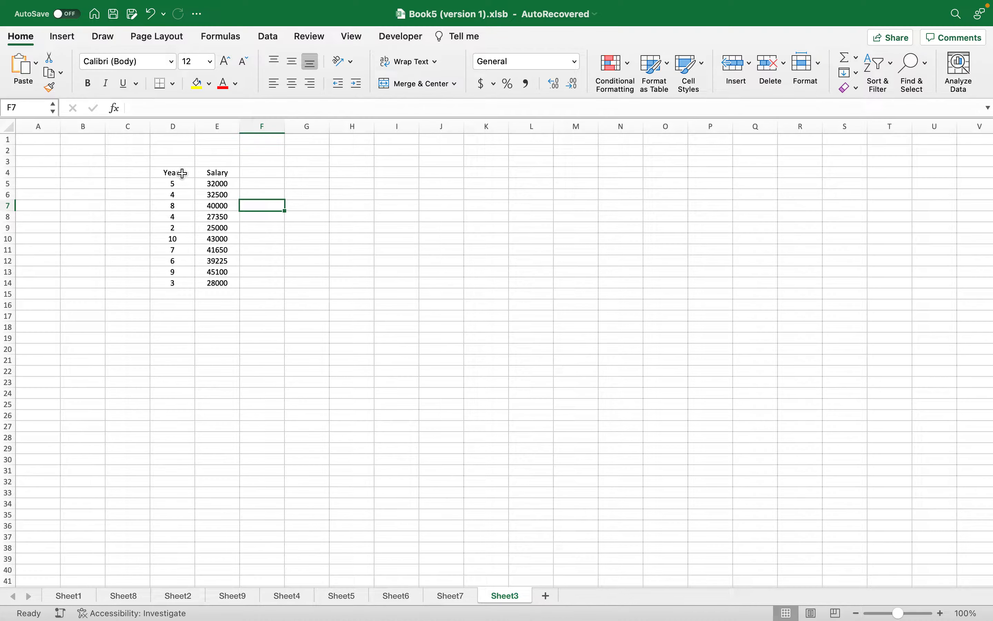
# Step: Insert a Scatter chart from the Years and Salary data in D4:E14 and place it just beside the table
pyautogui.moveTo(172, 175); pyautogui.dragTo(230, 283)
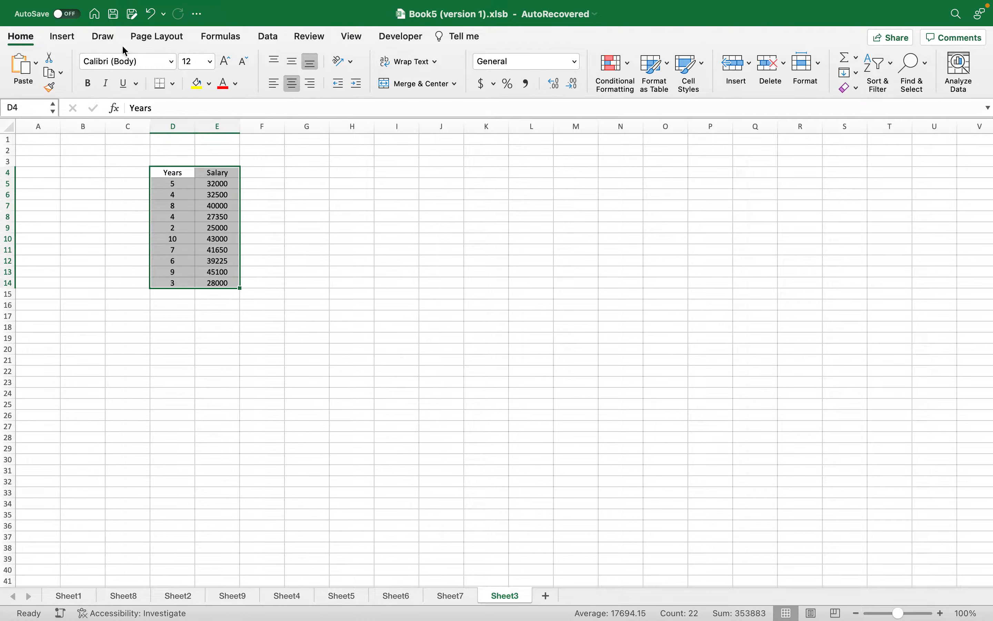
pyautogui.click(59, 40)
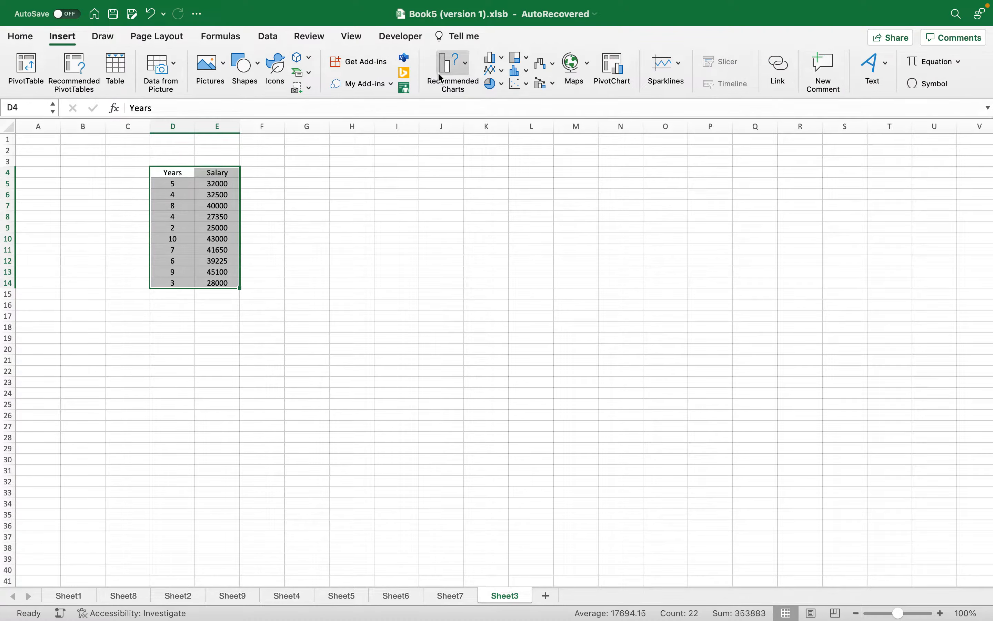
pyautogui.click(521, 84)
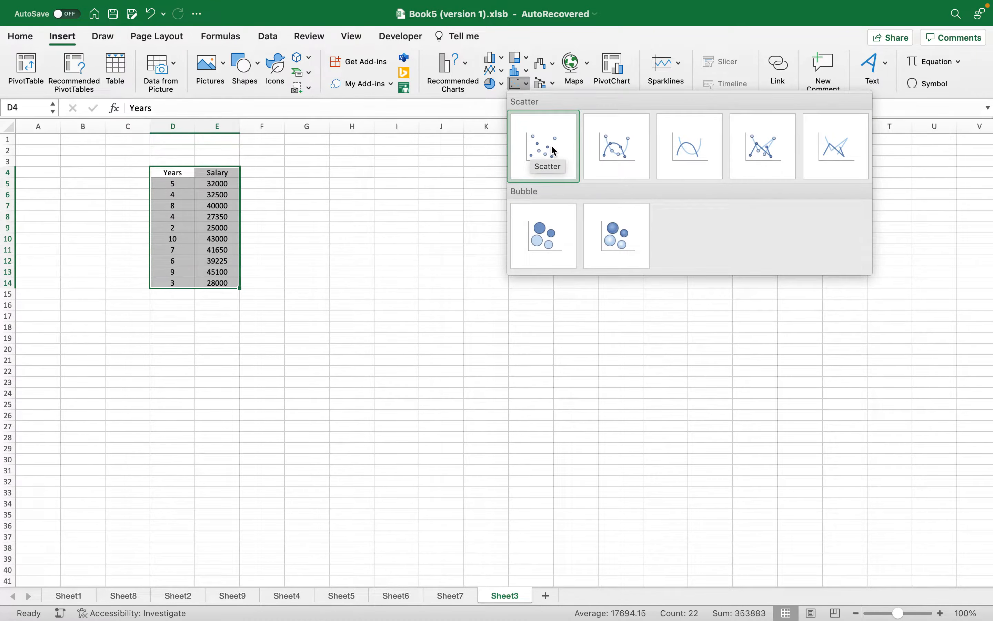
pyautogui.click(555, 155)
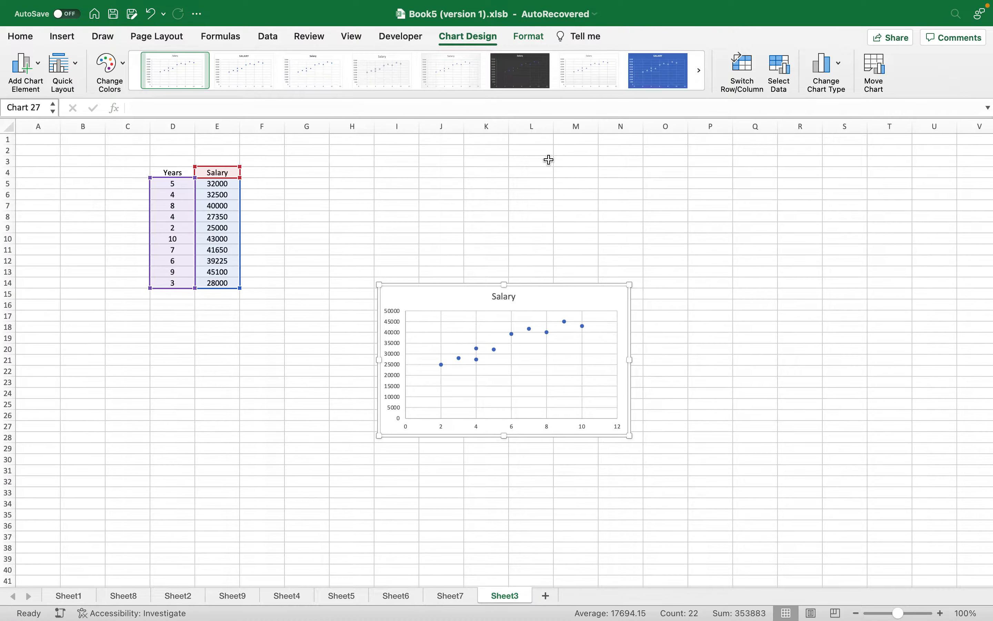
pyautogui.moveTo(470, 283); pyautogui.dragTo(357, 155)
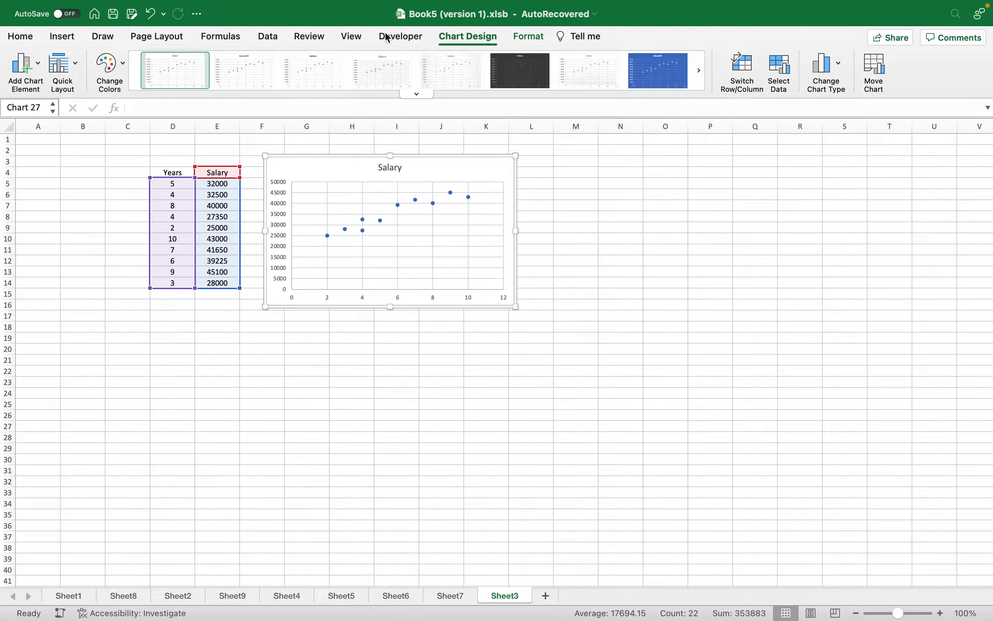
# Step: Try the smooth-line scatter types on the Salary chart, first with markers and then without markers
pyautogui.click(838, 73)
pyautogui.moveTo(840, 175)
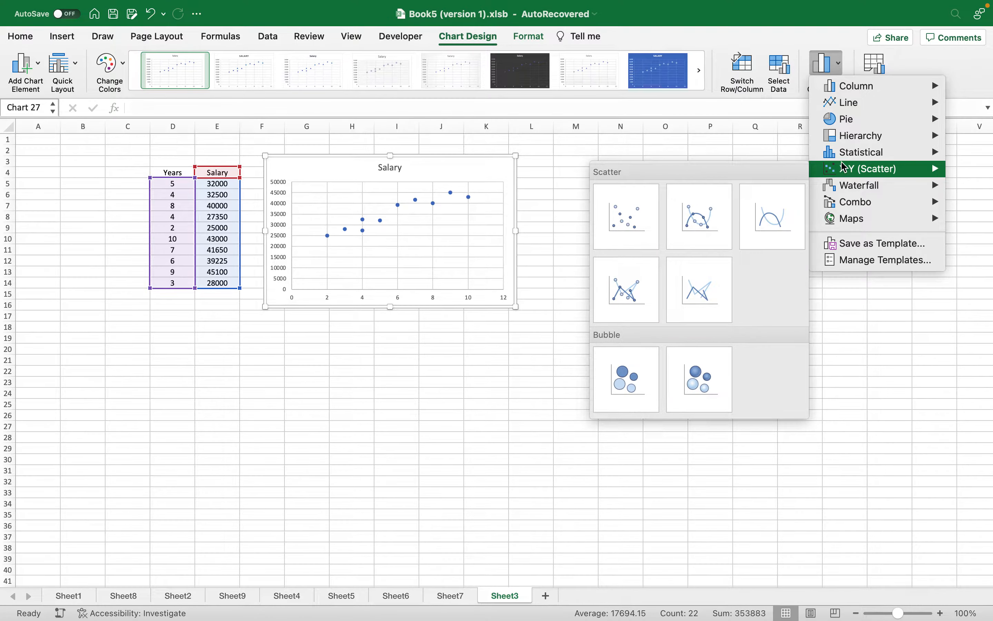
pyautogui.moveTo(841, 150)
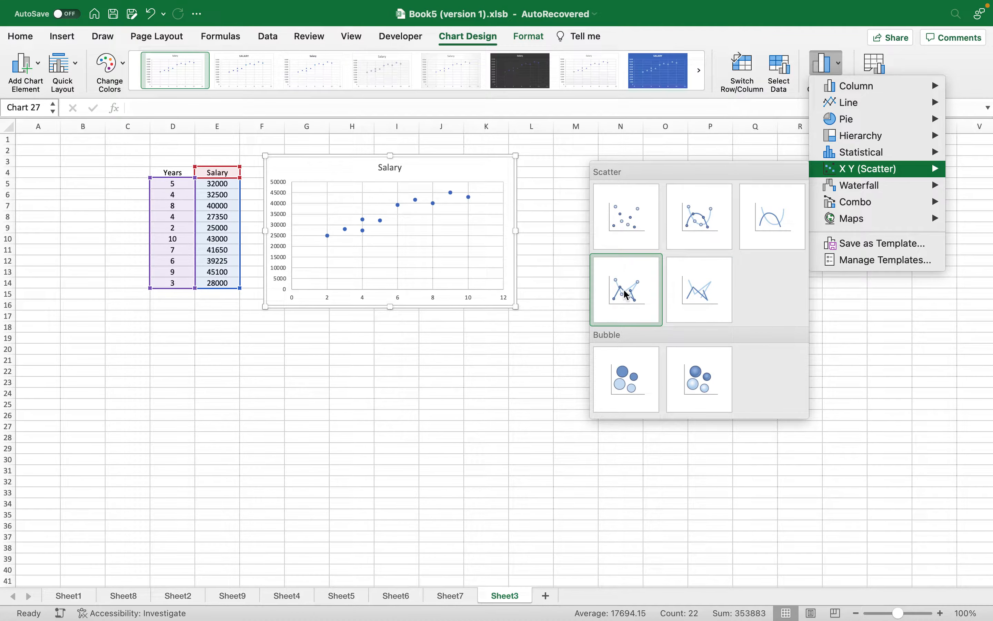
pyautogui.click(709, 221)
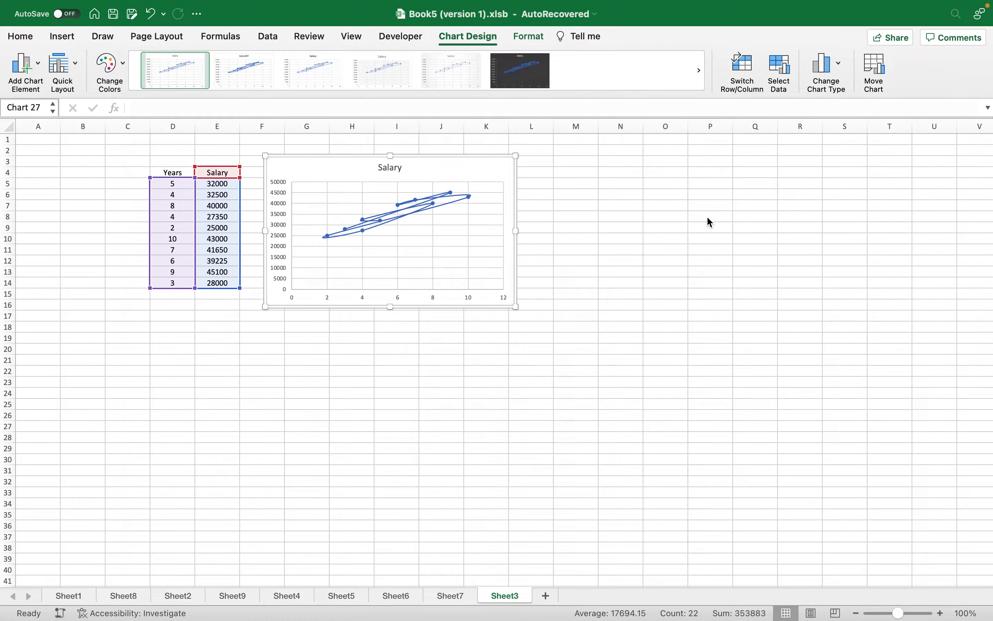
pyautogui.click(846, 88)
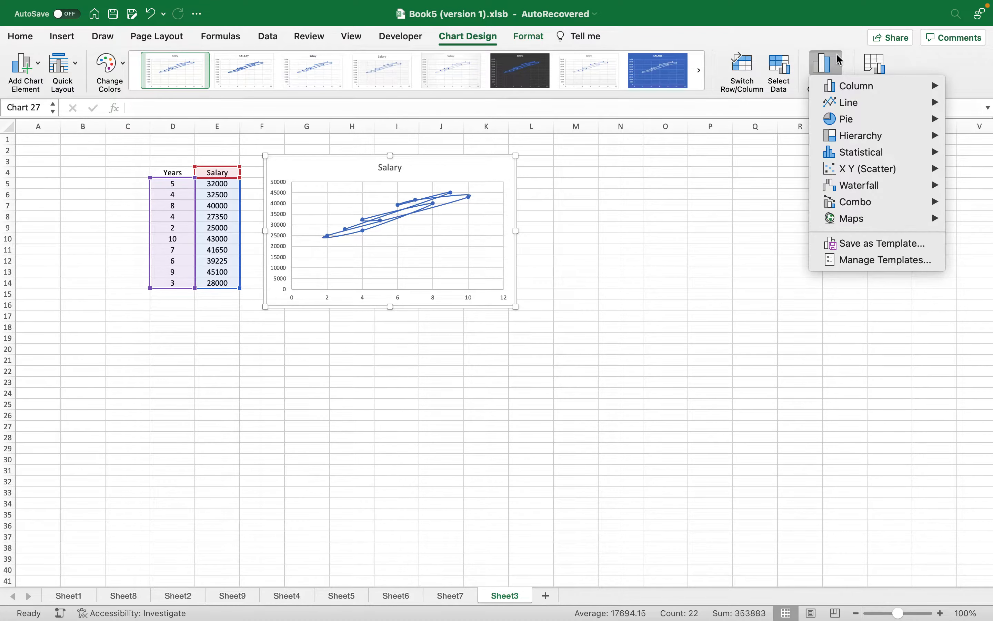
pyautogui.click(774, 210)
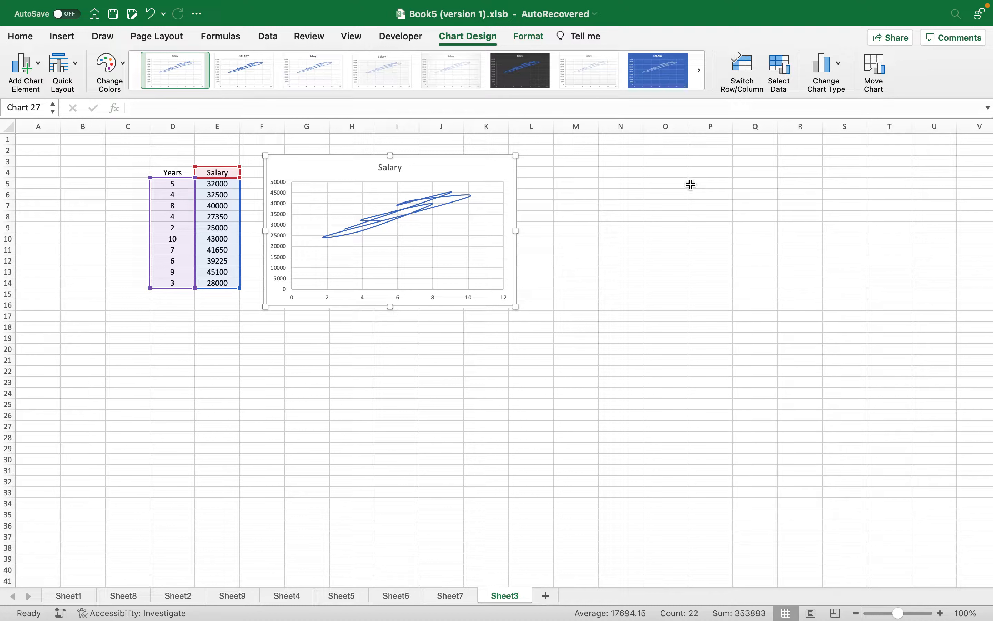
# Step: Change the Salary chart back to the plain Scatter type with markers only and deselect it
pyautogui.click(839, 71)
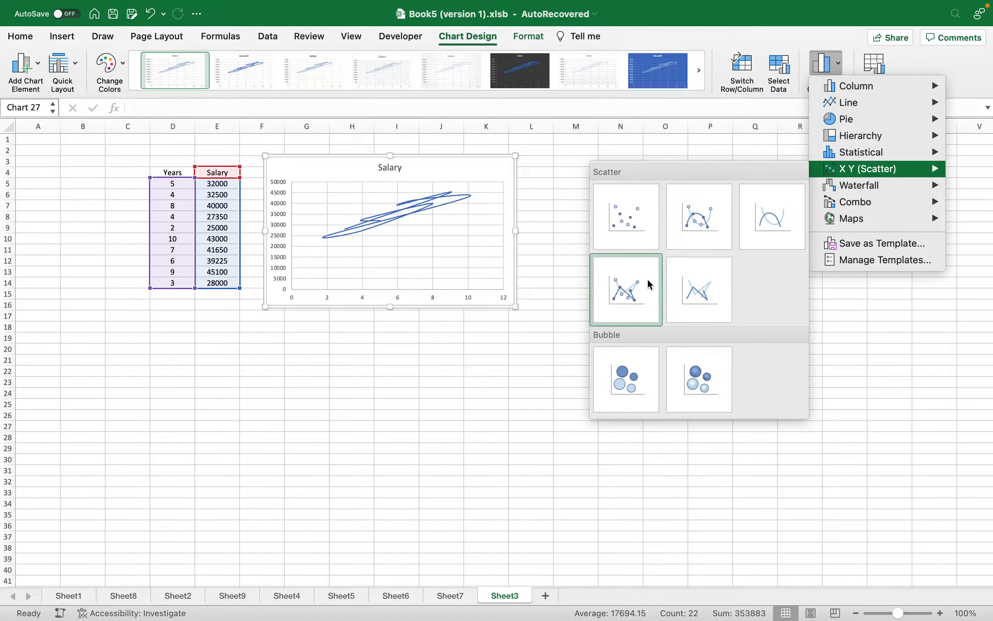
pyautogui.click(622, 218)
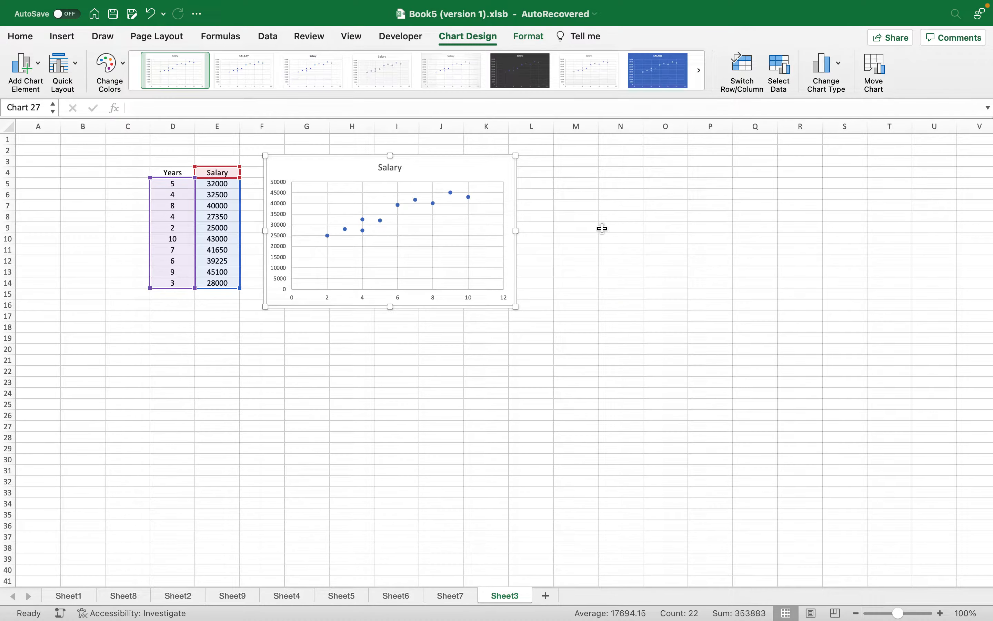
pyautogui.click(590, 235)
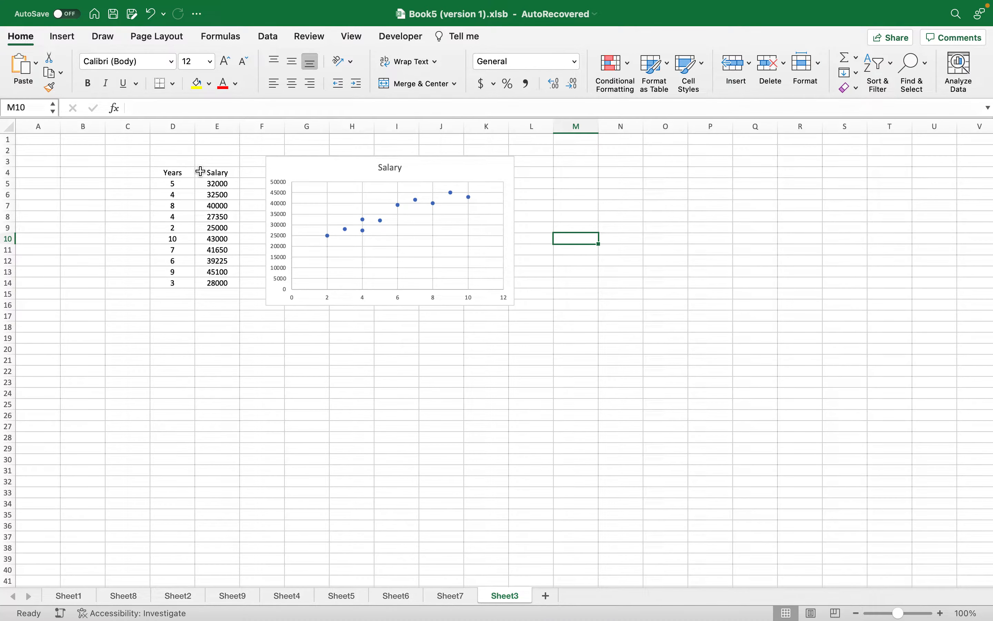
# Step: Draw a straight line shape and fit it upward through the scatter points, about 4.32" wide and 1.53" high
pyautogui.click(69, 41)
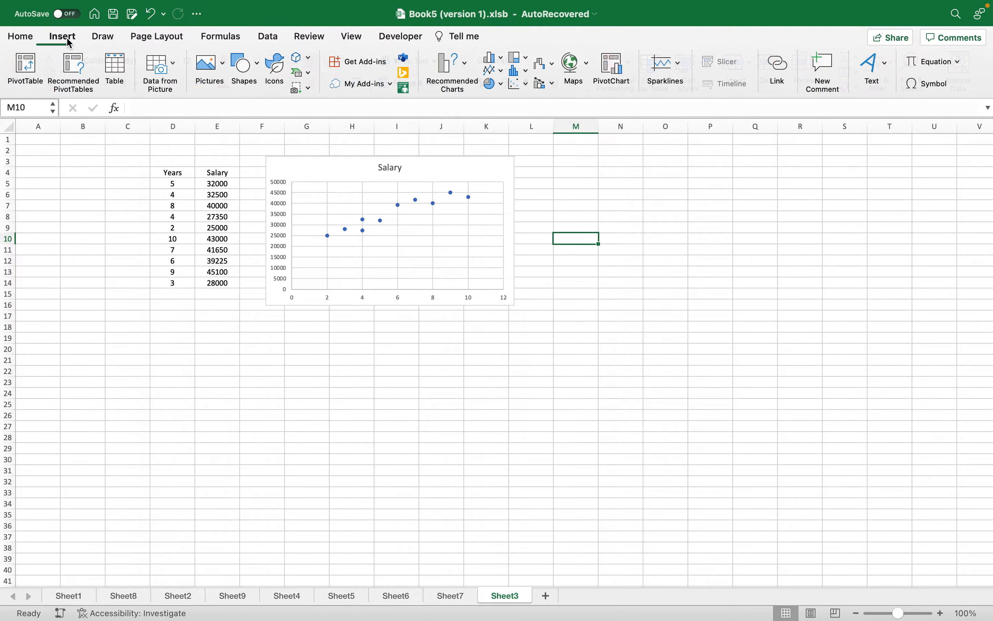
pyautogui.click(260, 70)
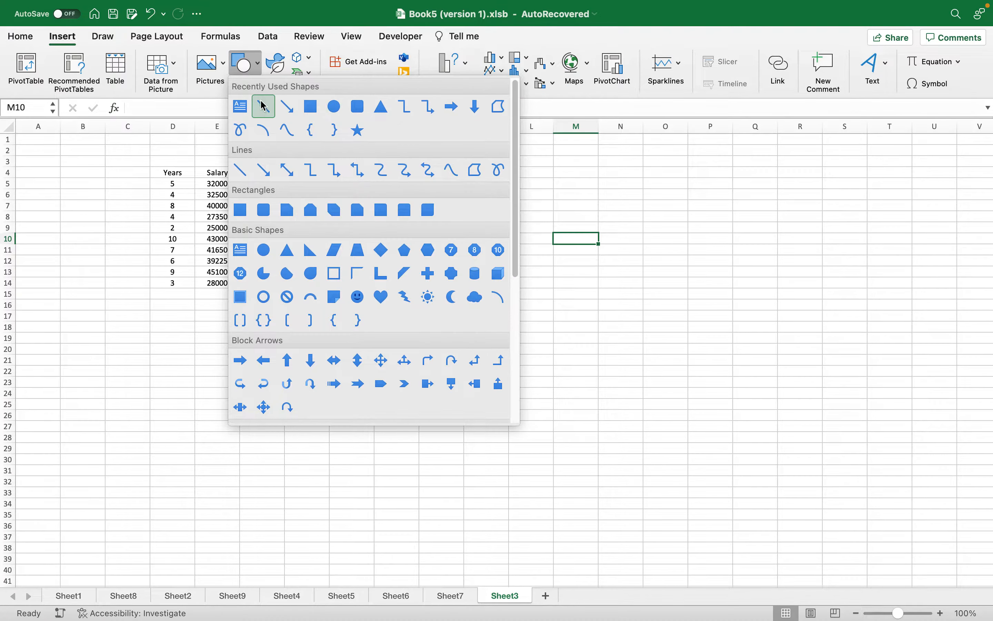
pyautogui.click(262, 106)
pyautogui.moveTo(533, 351)
pyautogui.mouseDown()
pyautogui.moveTo(344, 428)
pyautogui.moveTo(336, 456)
pyautogui.mouseUp()
pyautogui.moveTo(413, 416); pyautogui.dragTo(369, 212)
pyautogui.moveTo(484, 148); pyautogui.dragTo(470, 187)
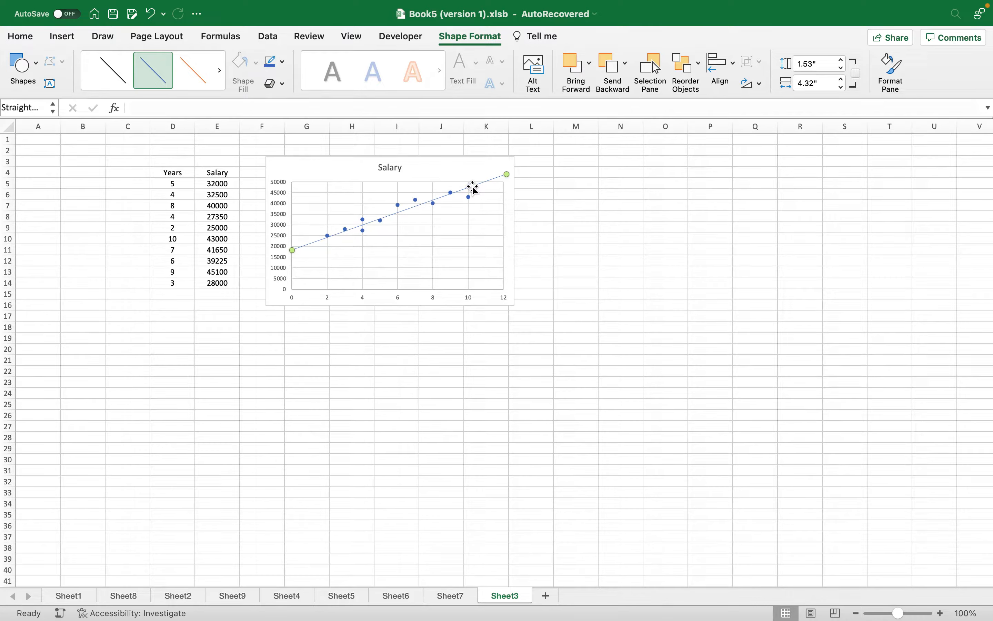
# Step: Reshape the line to slope downward across the scatter points, about 2.57" wide and 1.9" high
pyautogui.moveTo(473, 187); pyautogui.dragTo(425, 362)
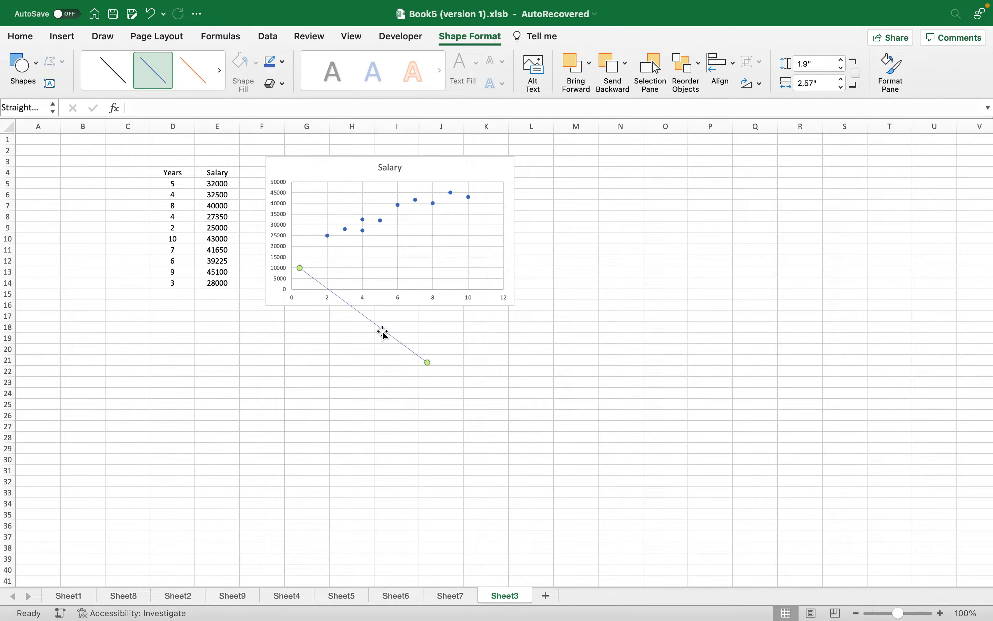
pyautogui.moveTo(382, 333); pyautogui.dragTo(397, 228)
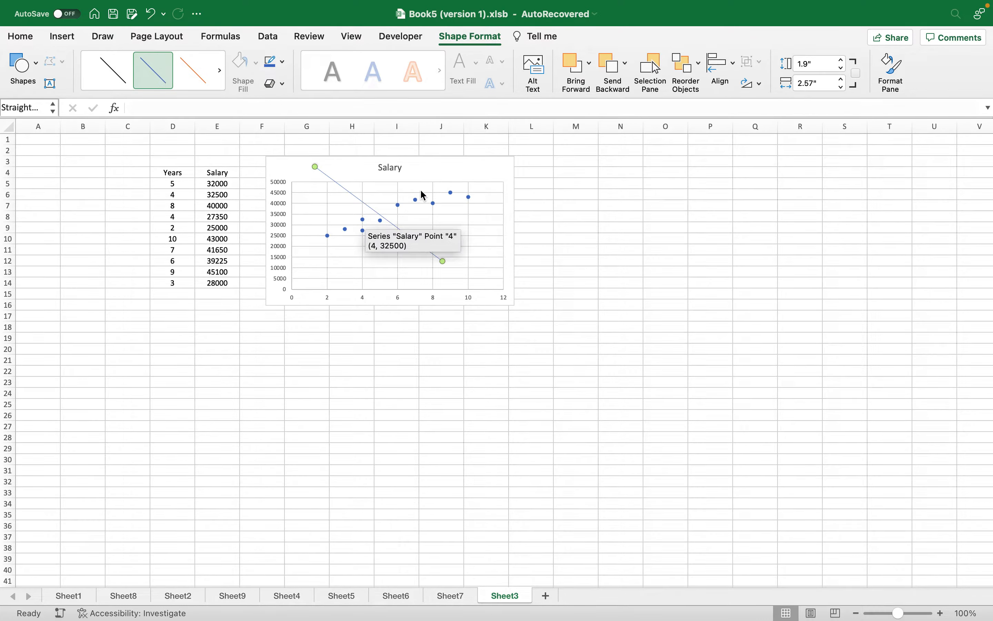
pyautogui.moveTo(340, 186); pyautogui.dragTo(356, 211)
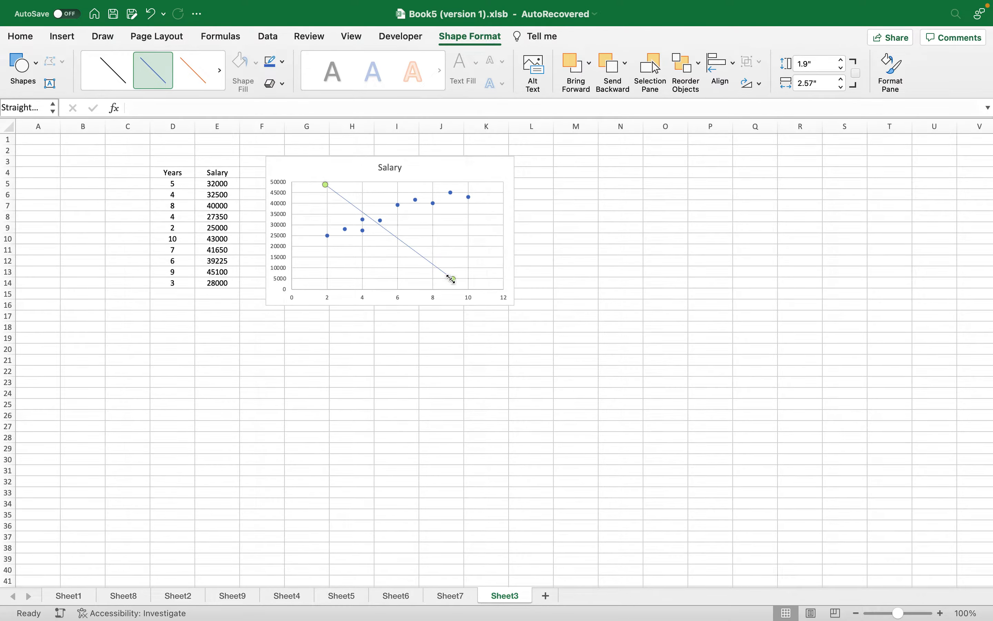
# Step: Make the line vertical, about 1.97" high, place it at 6 years on the chart, and move it out over column M
pyautogui.moveTo(451, 280); pyautogui.dragTo(324, 282)
pyautogui.moveTo(326, 211); pyautogui.dragTo(397, 209)
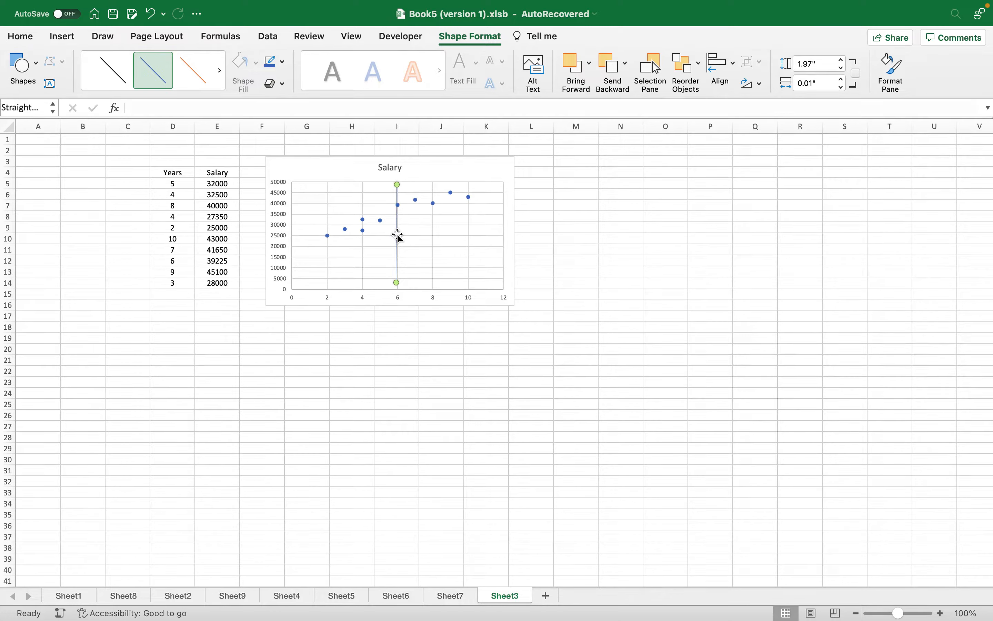
pyautogui.moveTo(397, 237); pyautogui.dragTo(576, 236)
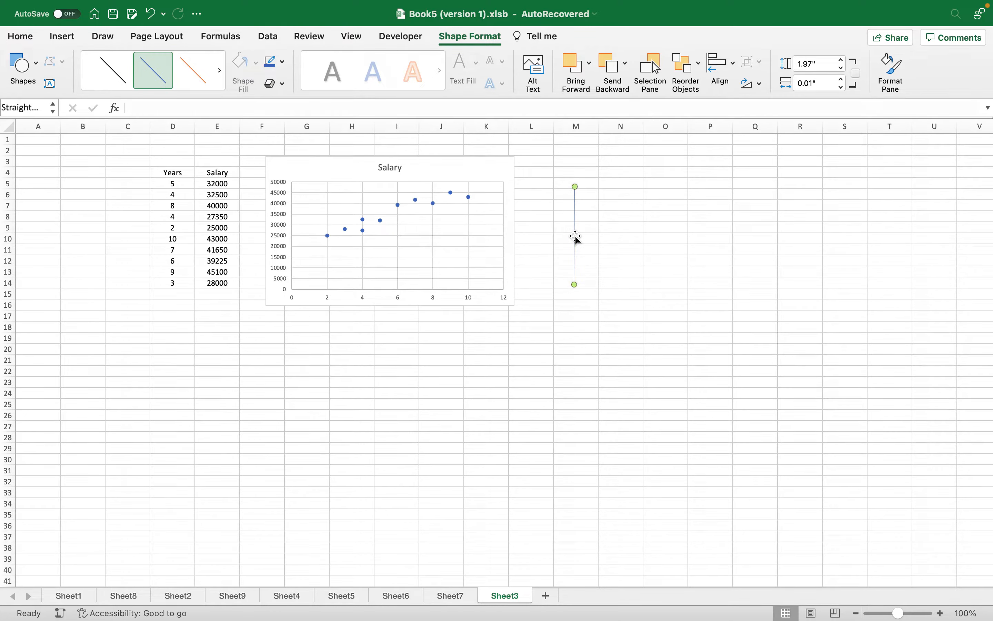
# Step: Fit the line upward through the scatter points again, about 3.32" wide and 1.35" high
pyautogui.moveTo(574, 283); pyautogui.dragTo(408, 253)
pyautogui.moveTo(539, 200); pyautogui.dragTo(436, 197)
# Step: Calculate the correlation between Years and Salary in M4 with =CORREL(D5:D14,E5:E14)
pyautogui.click(579, 173)
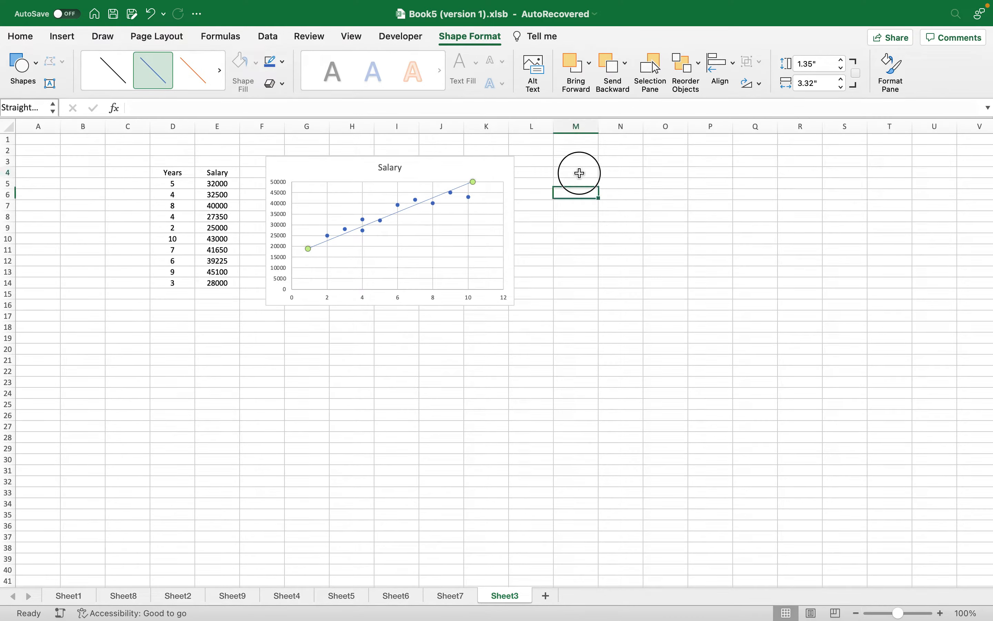
pyautogui.write('=c')
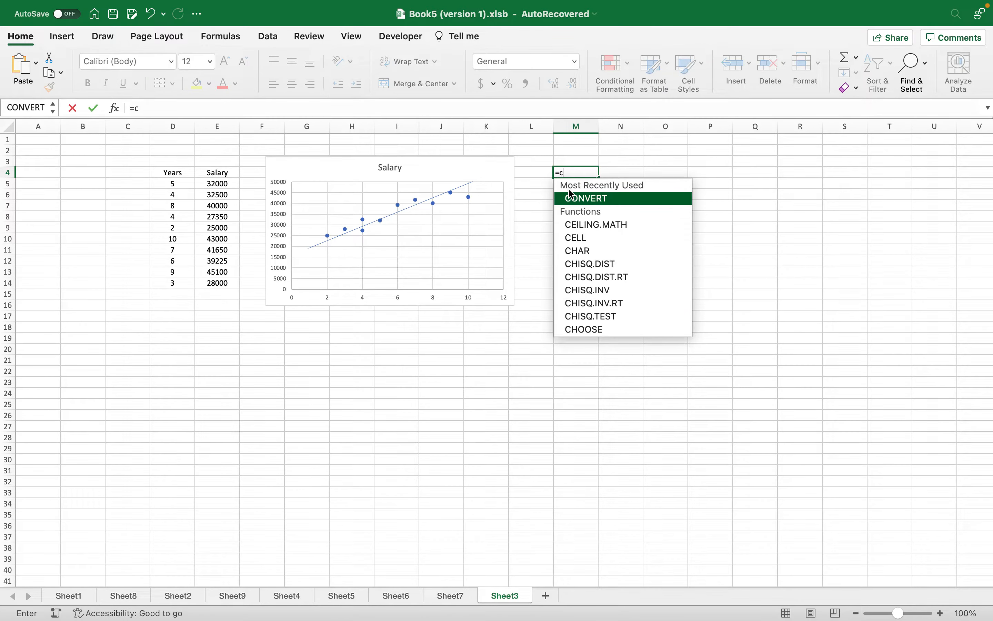
pyautogui.write('or')
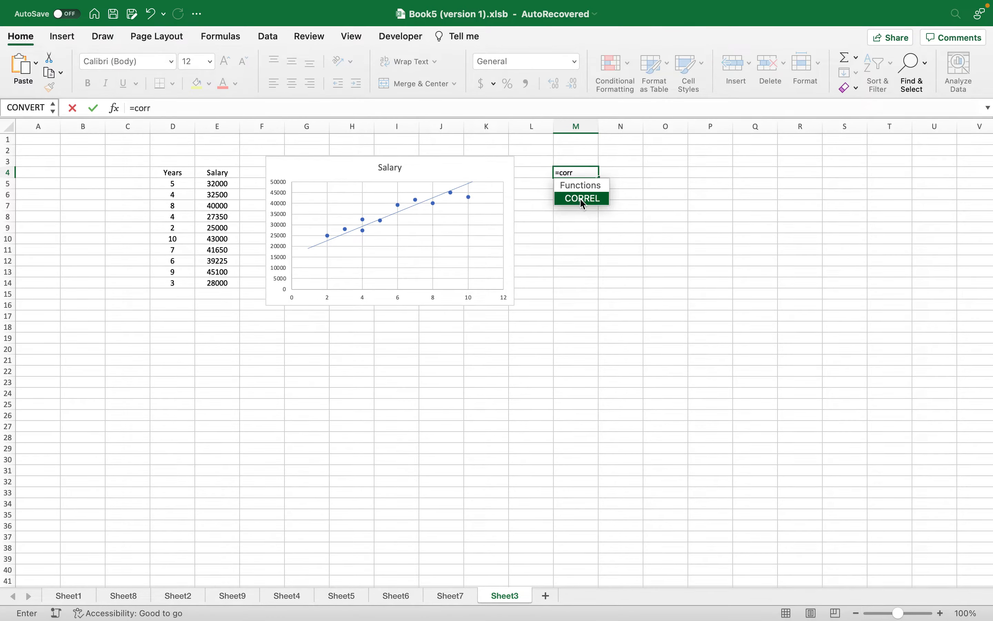
pyautogui.write('r')
pyautogui.doubleClick(581, 200)
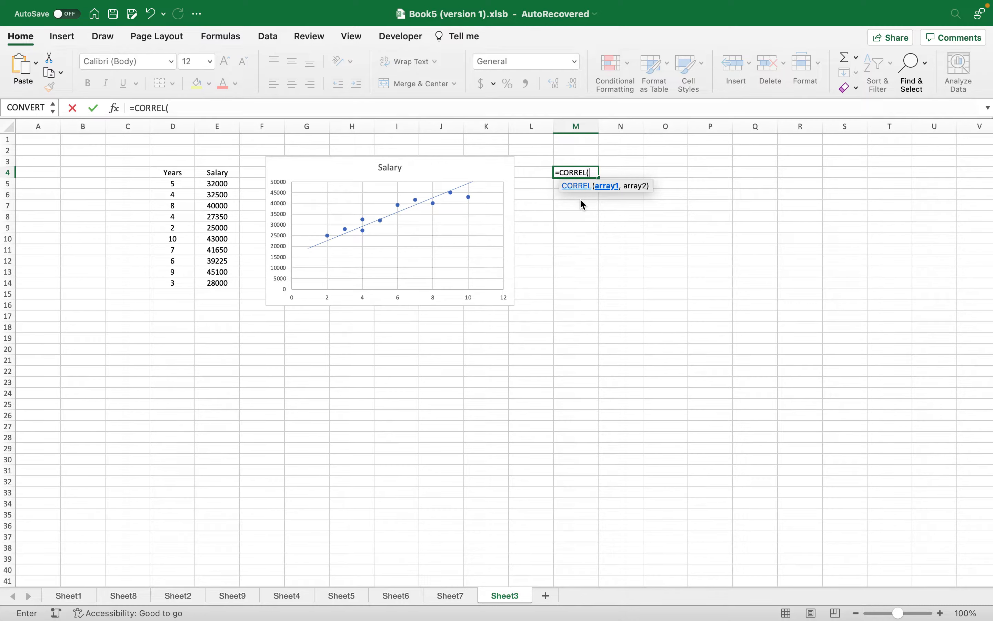
pyautogui.click(174, 185)
pyautogui.moveTo(176, 208); pyautogui.dragTo(175, 280)
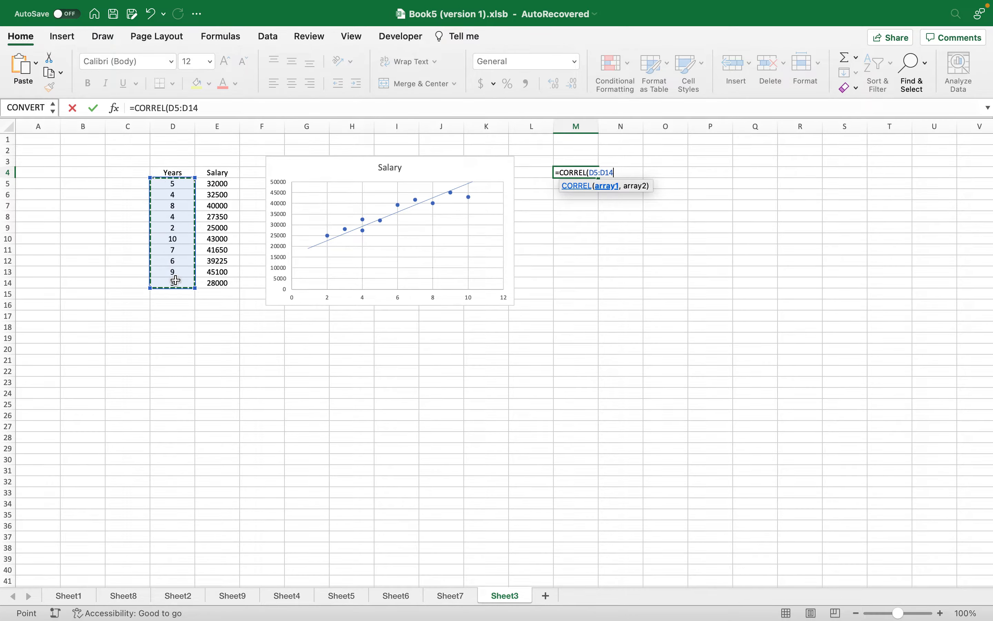
pyautogui.write(',')
pyautogui.moveTo(216, 183); pyautogui.dragTo(218, 280)
pyautogui.write(')')
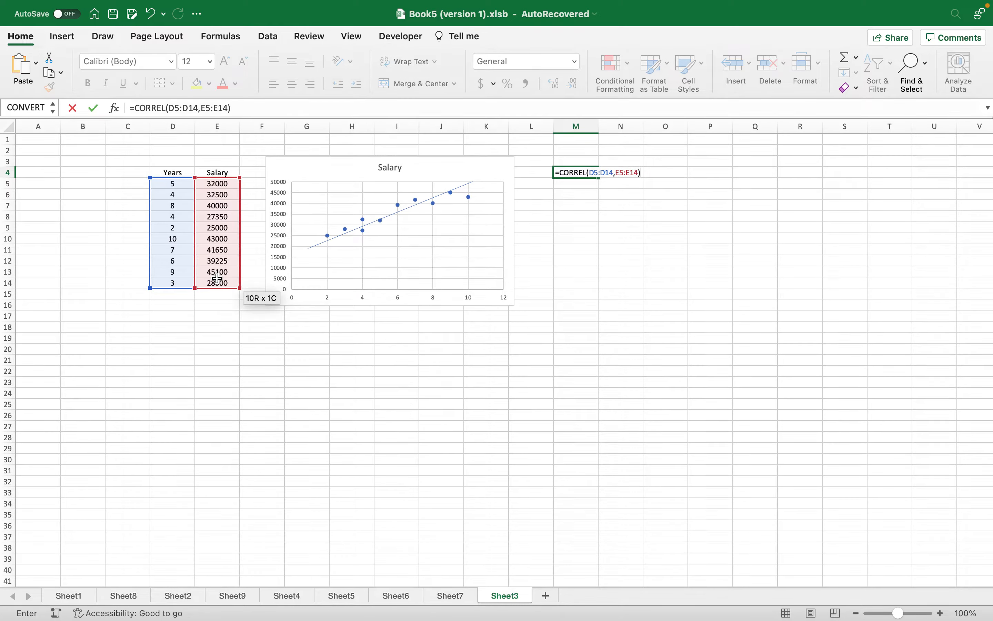
pyautogui.press('Return')
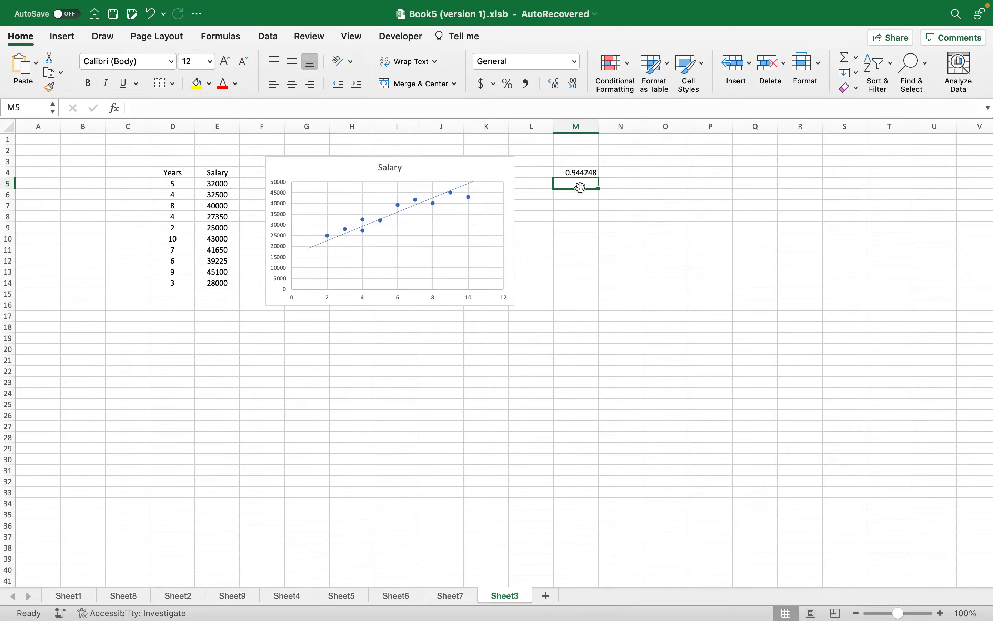
# Step: Clear the correlation formula from cell M4
pyautogui.click(576, 173)
pyautogui.press('BackSpace')
pyautogui.click(588, 273)
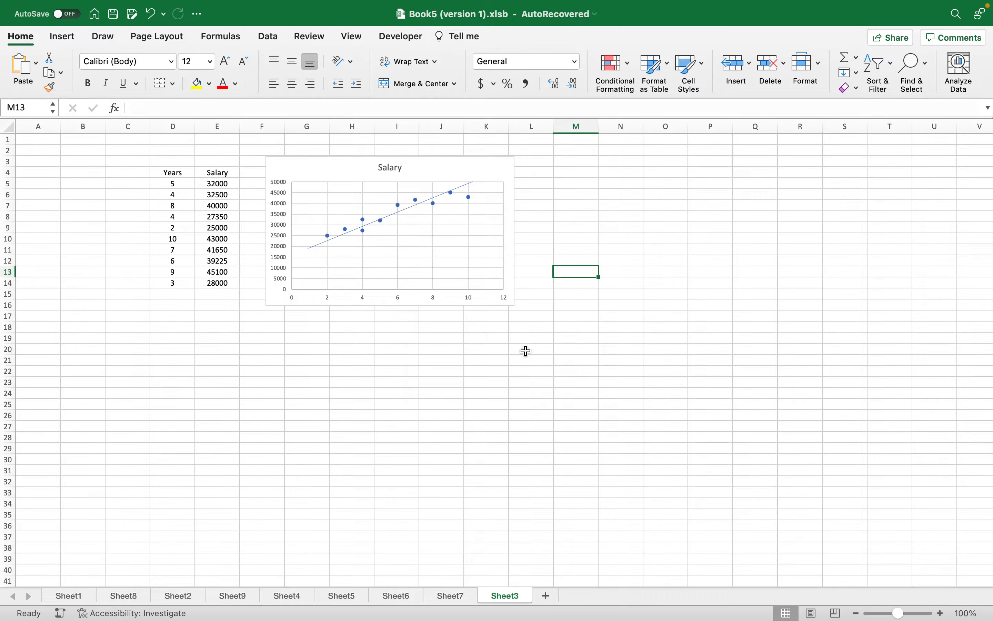
# Step: Add a primary horizontal axis title to the Salary scatter chart reading "Years of Excperience"
pyautogui.click(415, 299)
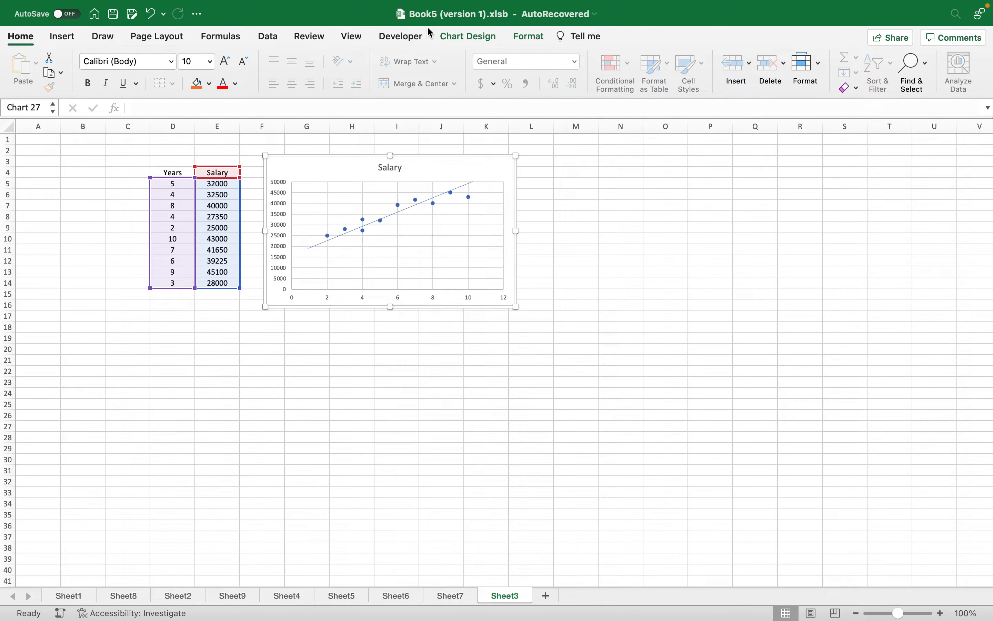
pyautogui.click(462, 39)
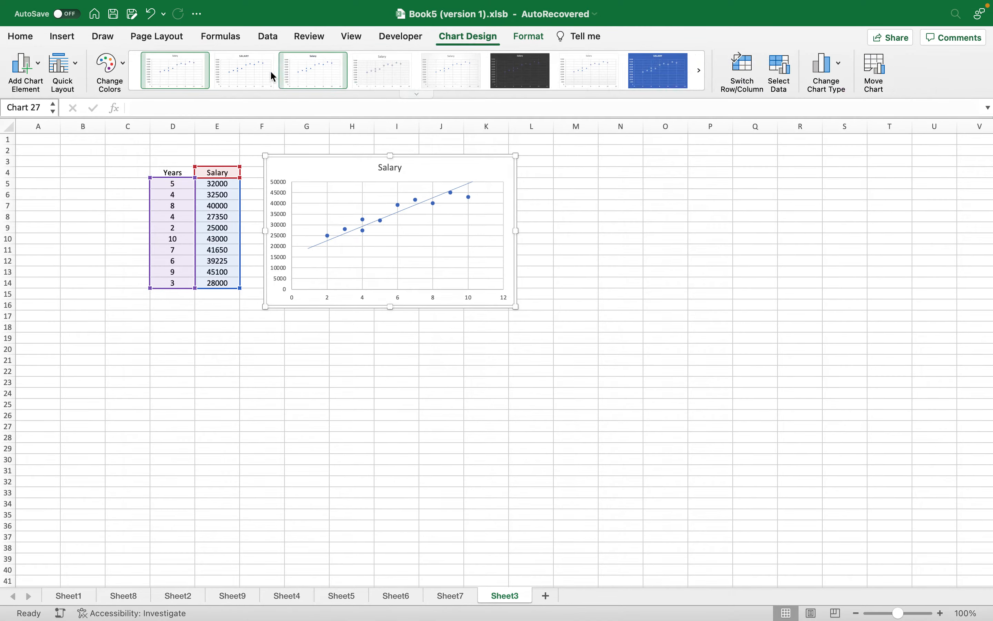
pyautogui.click(39, 65)
pyautogui.moveTo(57, 103)
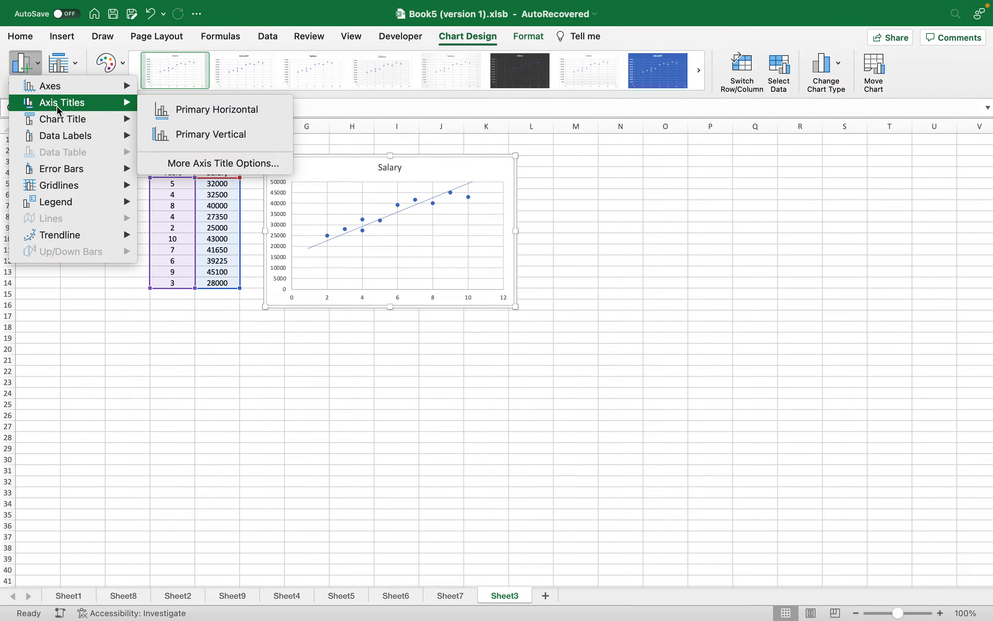
pyautogui.moveTo(67, 124)
pyautogui.click(218, 109)
pyautogui.click(406, 292)
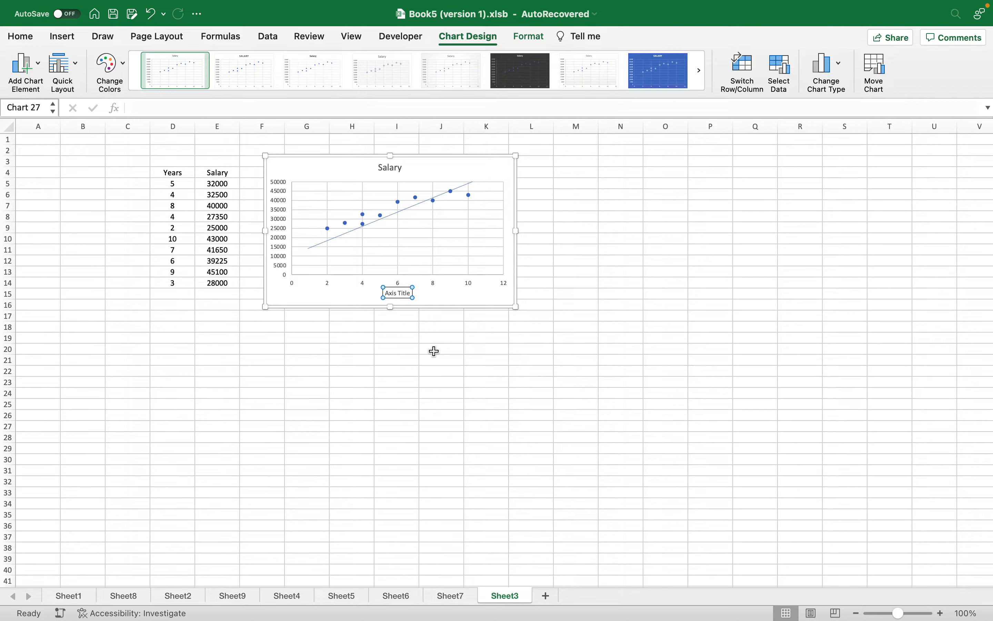
pyautogui.press('super+a')
pyautogui.press('BackSpace')
pyautogui.write('Years of Excperience')
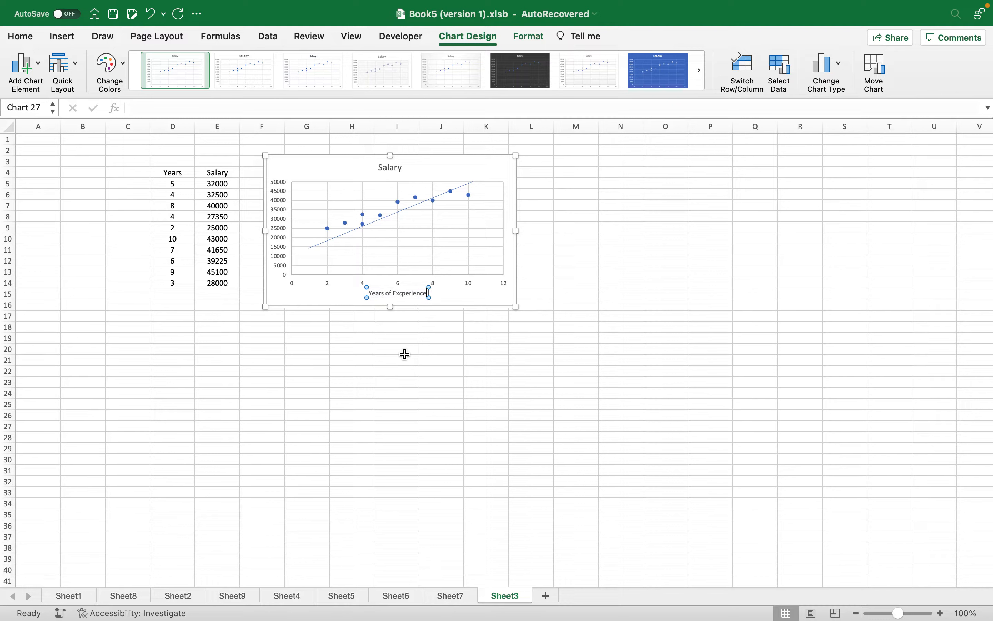
pyautogui.click(468, 372)
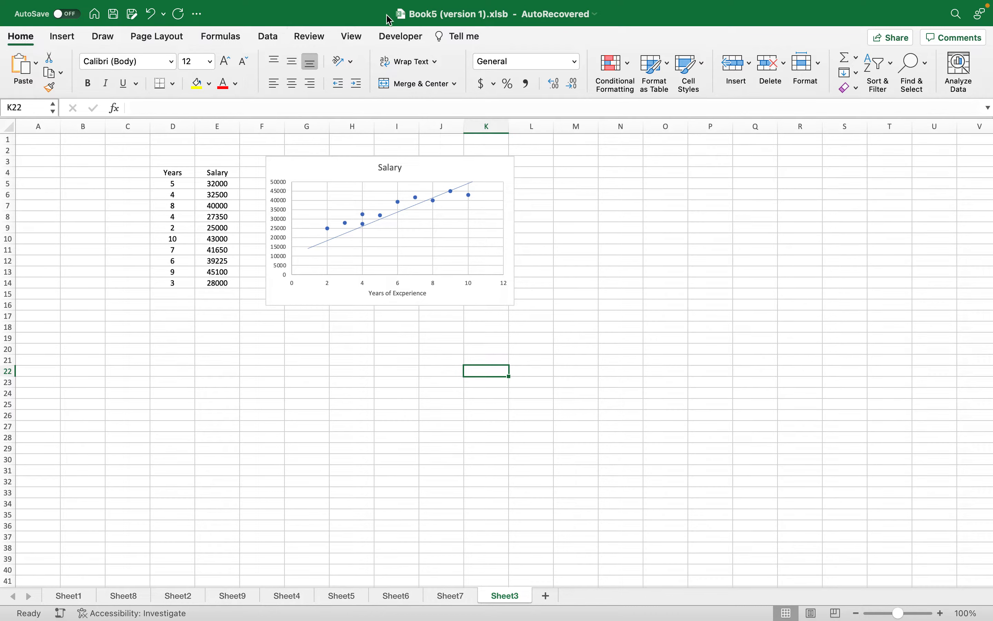
pyautogui.click(370, 169)
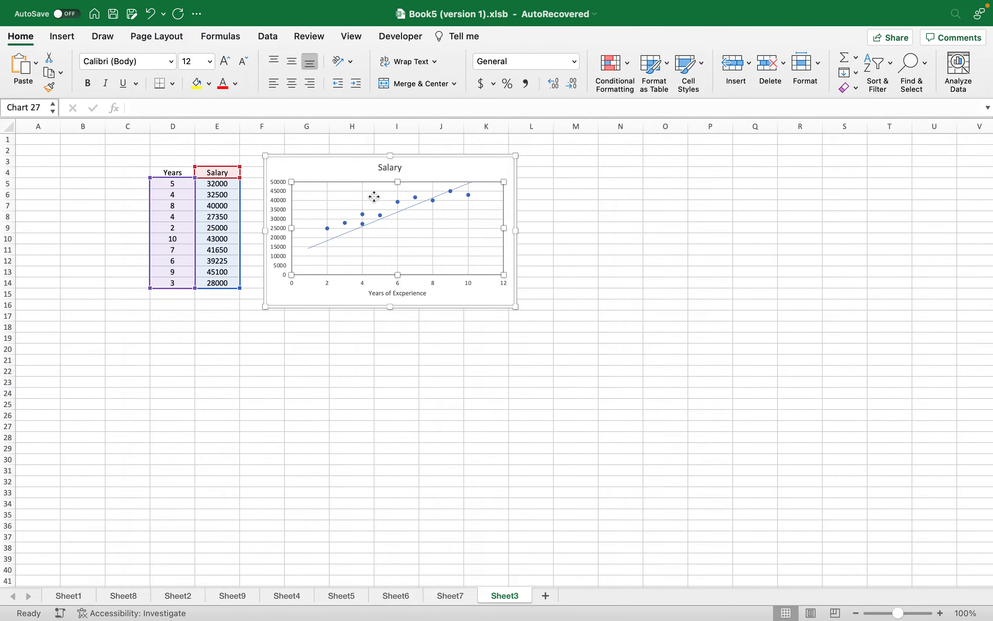
pyautogui.click(476, 41)
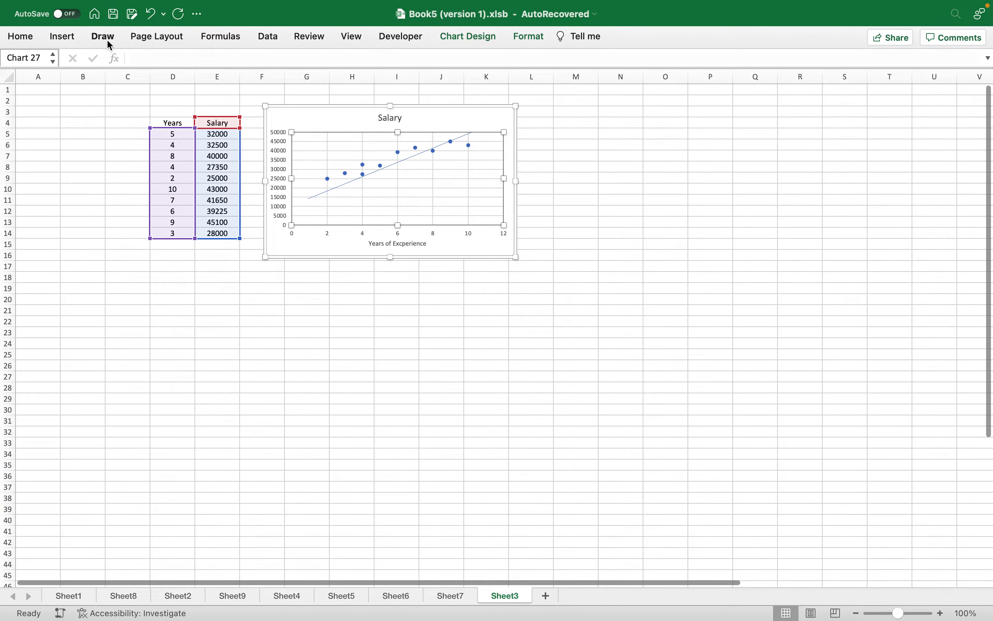
pyautogui.click(456, 41)
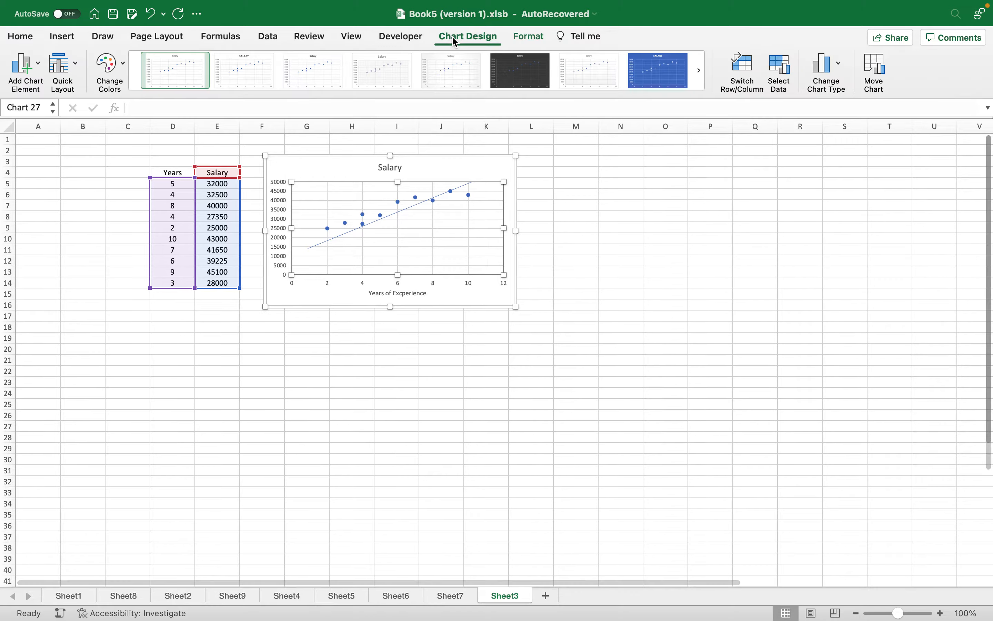
pyautogui.click(25, 68)
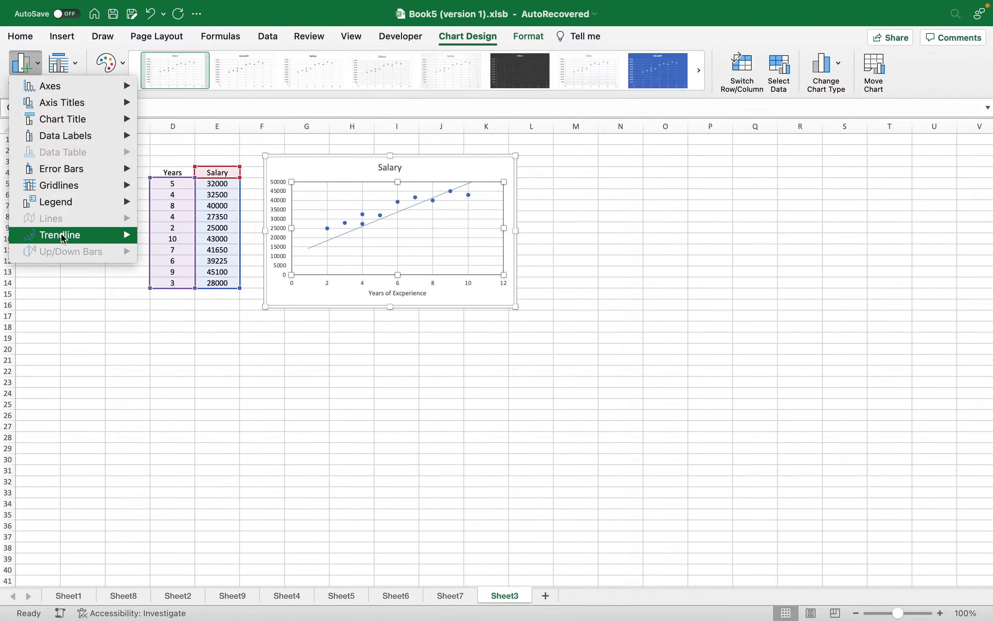
pyautogui.moveTo(64, 237)
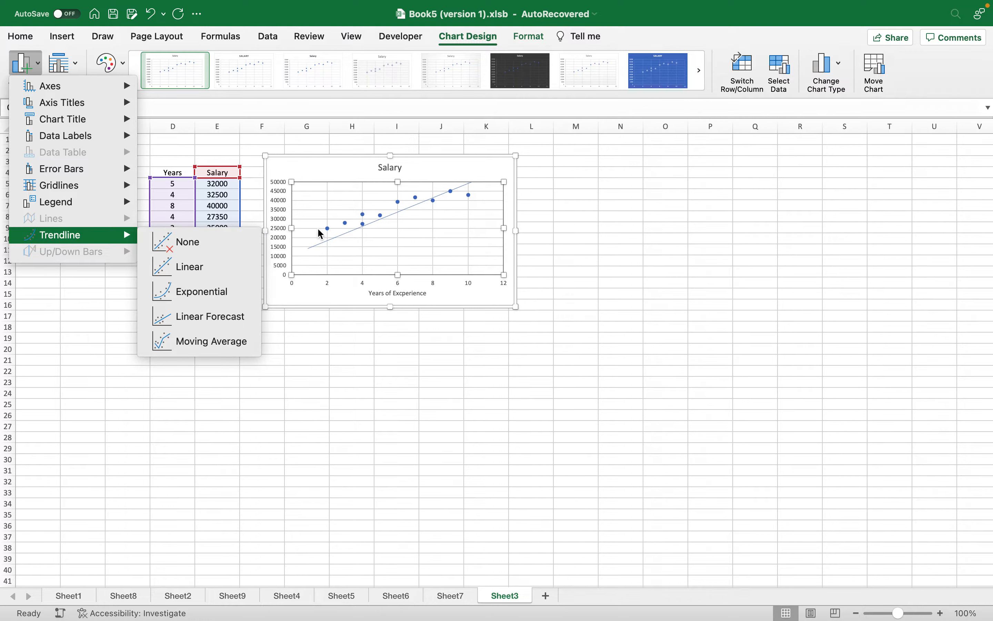
pyautogui.click(419, 393)
# Step: Move the hand-drawn straight line off the scatter chart and delete it
pyautogui.click(394, 218)
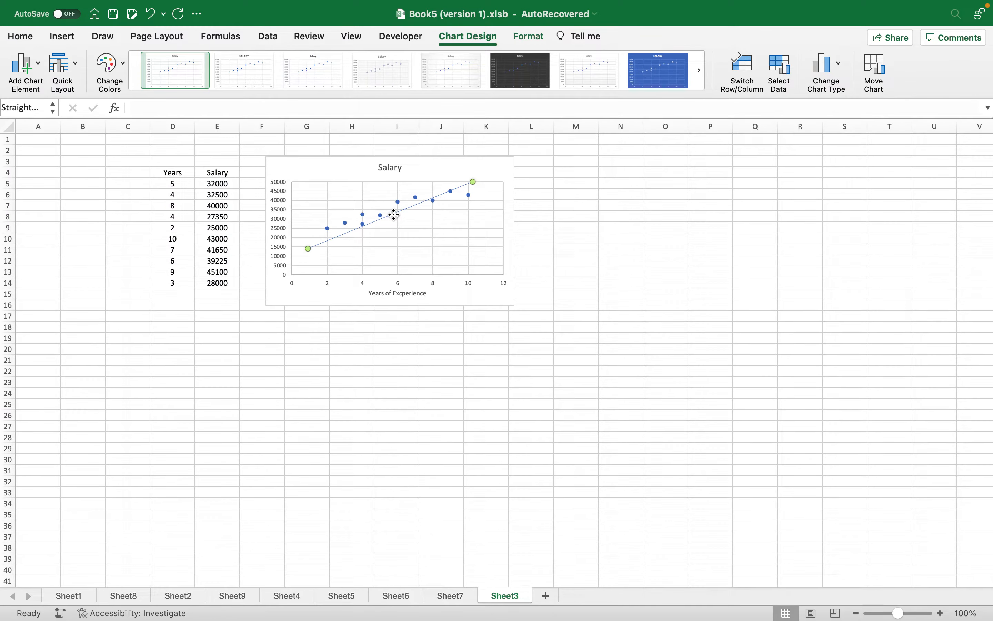
pyautogui.moveTo(393, 214); pyautogui.dragTo(493, 437)
pyautogui.press('Delete')
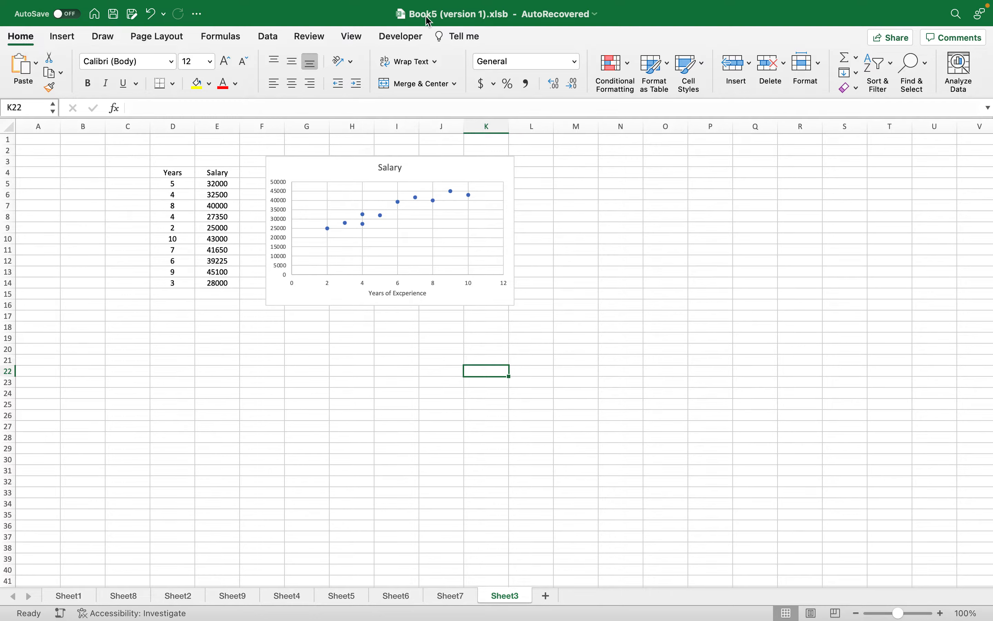
# Step: Add a linear trendline to the Salary scatter chart
pyautogui.click(349, 232)
pyautogui.click(470, 36)
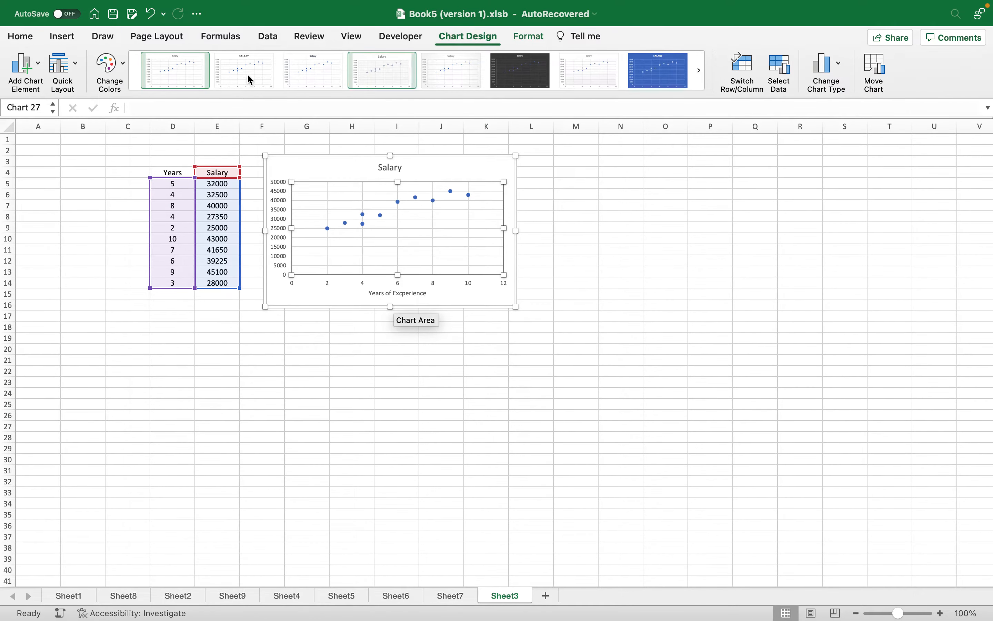
pyautogui.click(26, 64)
pyautogui.moveTo(50, 172)
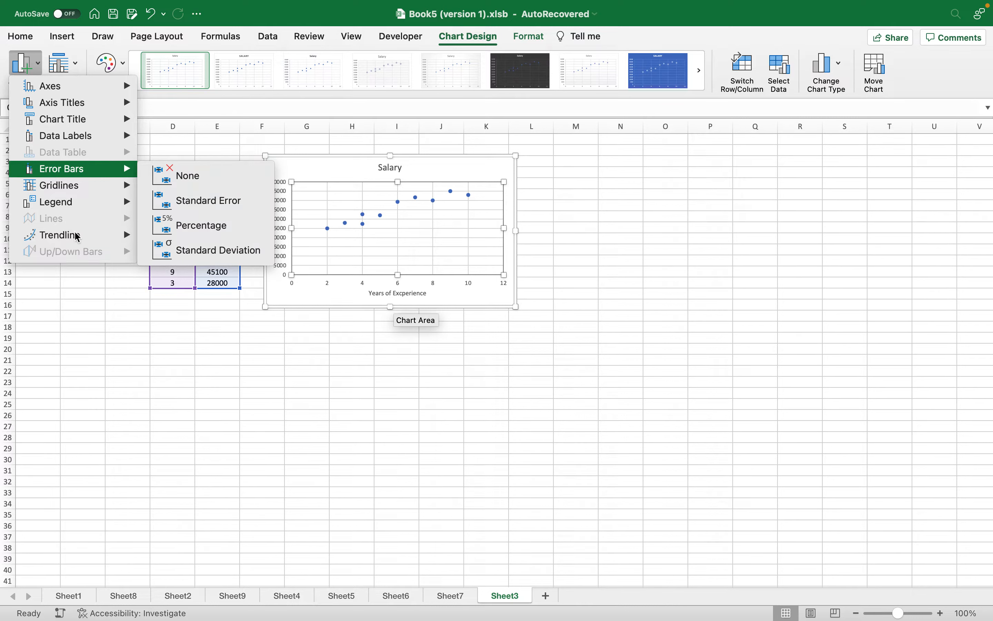
pyautogui.moveTo(83, 240)
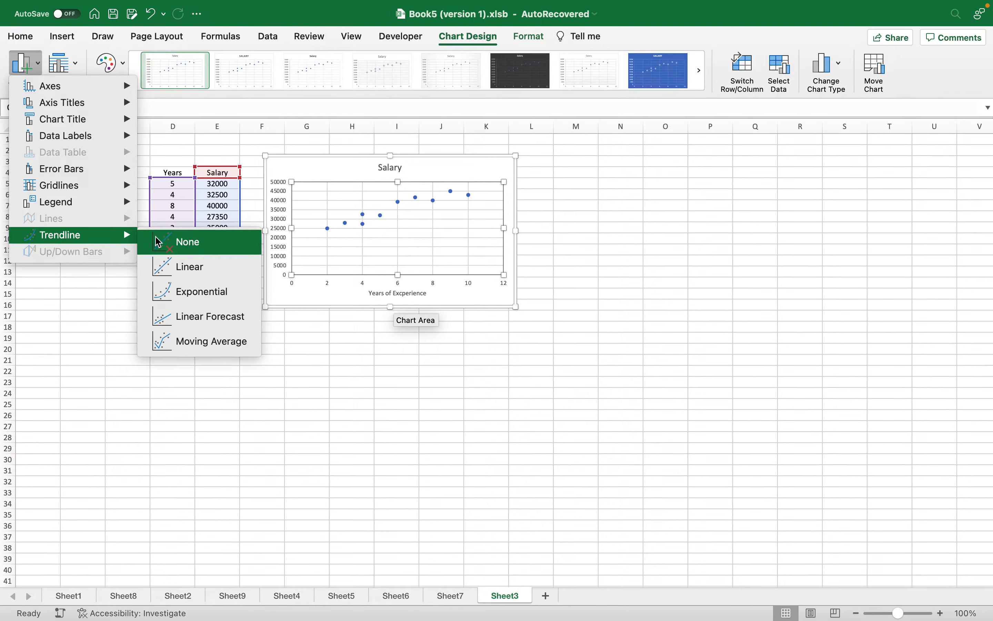
pyautogui.click(190, 273)
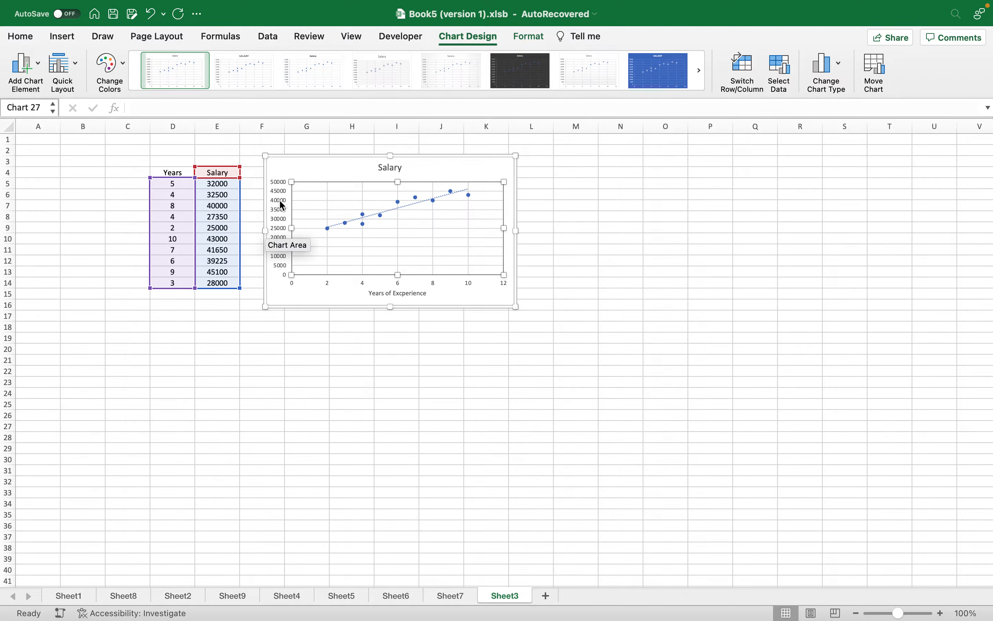
pyautogui.click(25, 64)
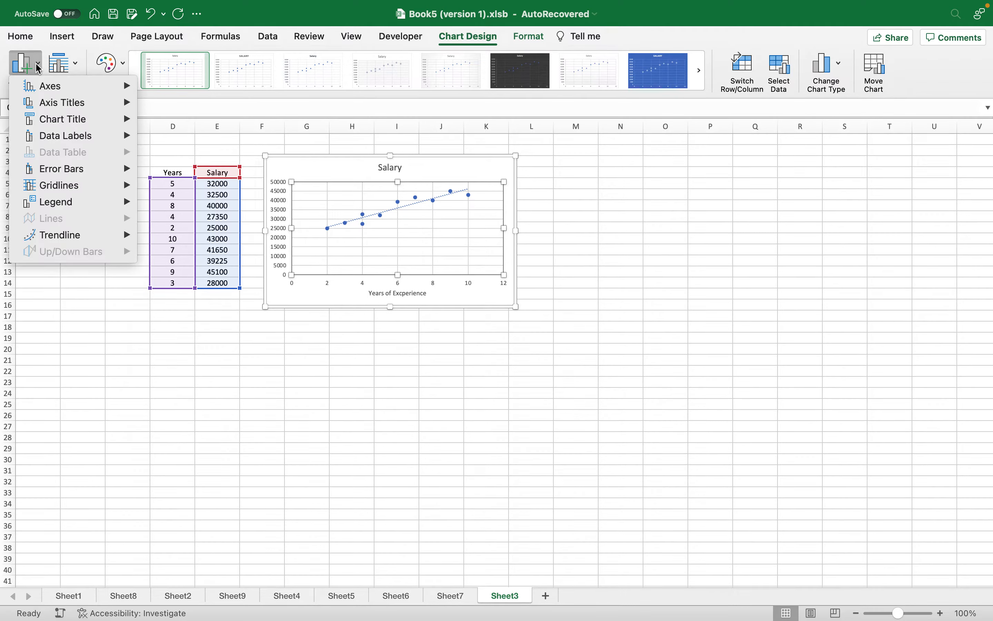
pyautogui.moveTo(60, 126)
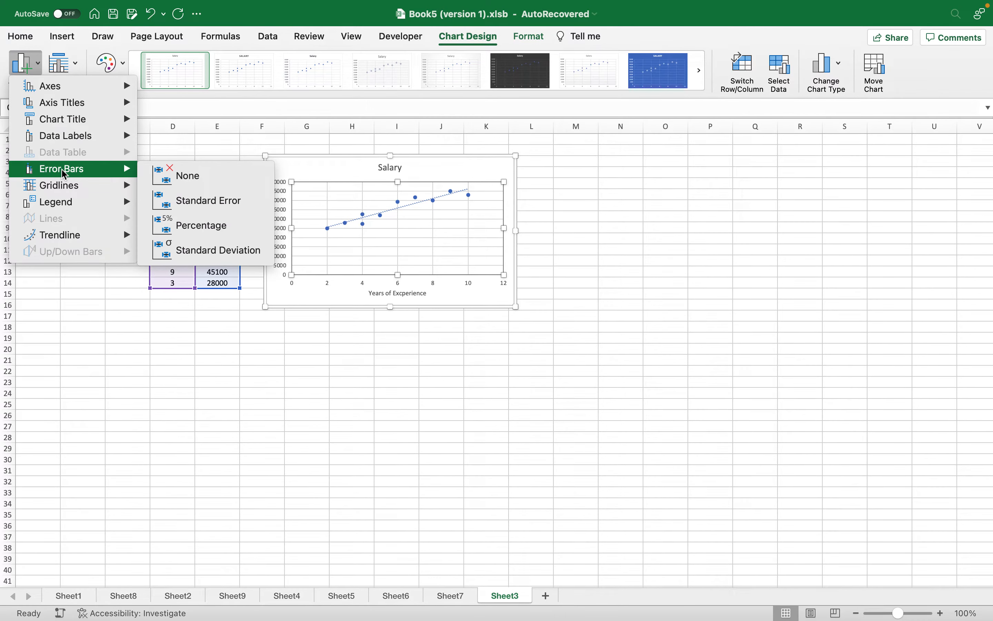
pyautogui.moveTo(57, 205)
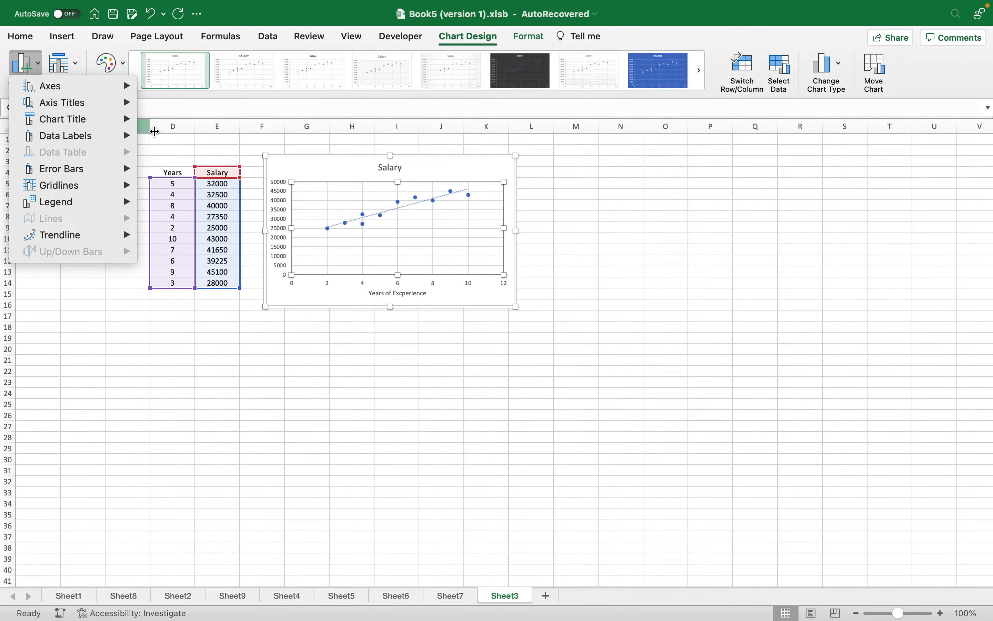
pyautogui.click(201, 377)
pyautogui.click(77, 69)
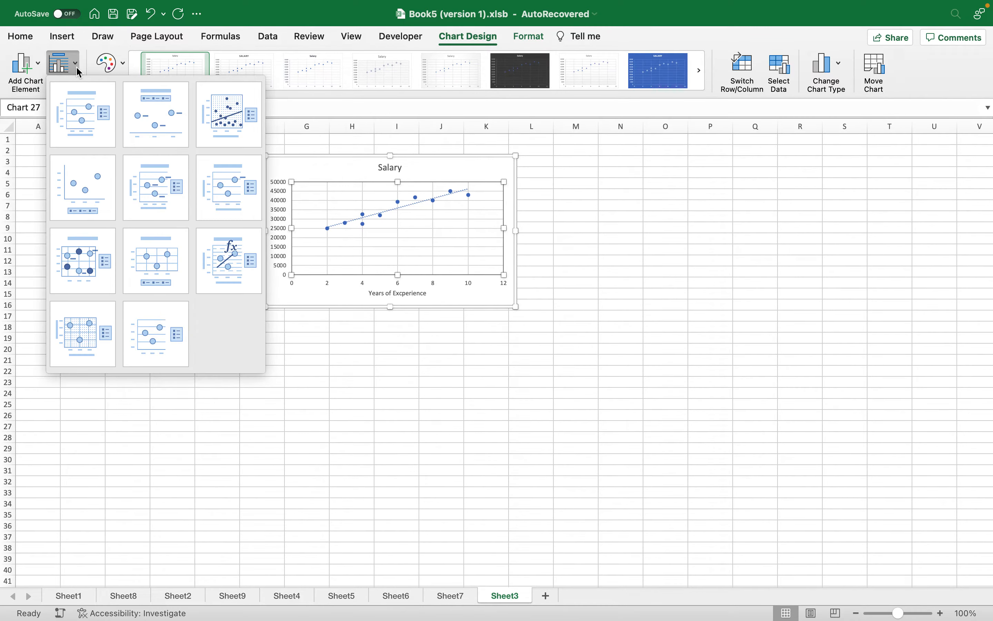
pyautogui.click(405, 409)
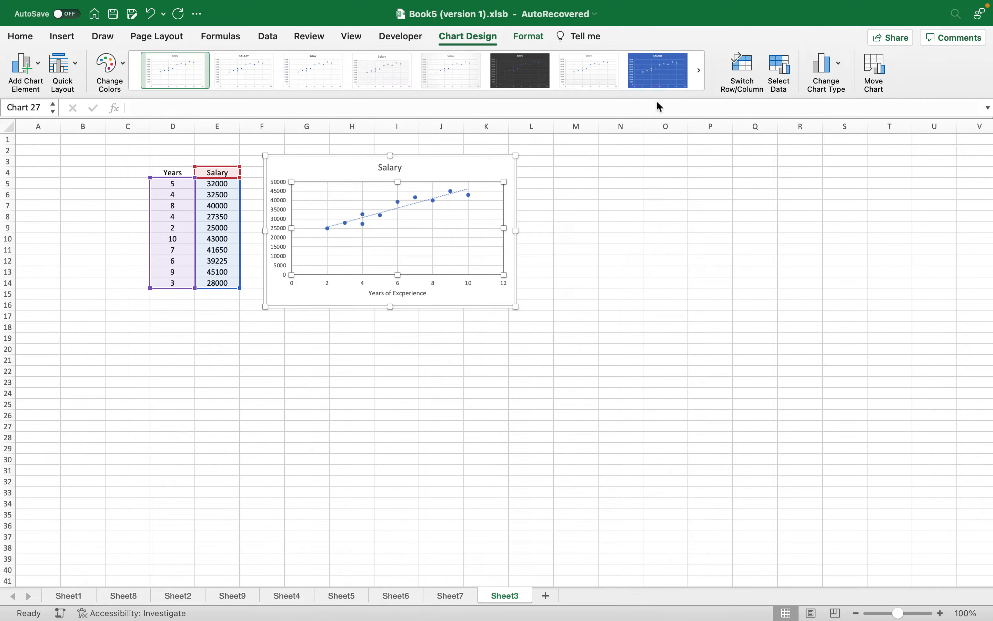
pyautogui.click(625, 202)
pyautogui.click(569, 172)
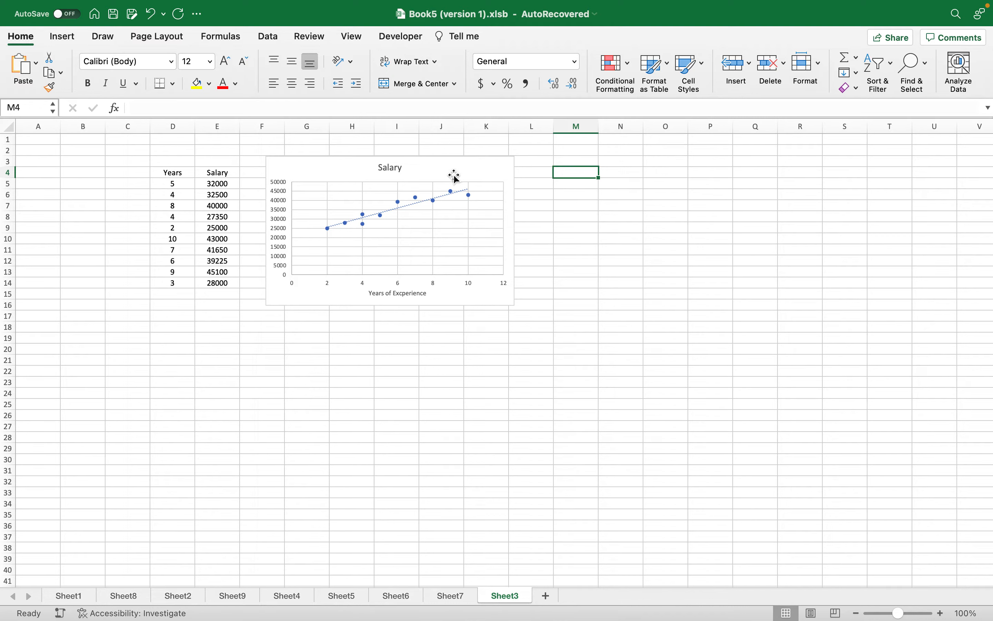
# Step: Try the solid blue, shaded grey and ringed-marker chart styles on the Salary chart, and return to its original plain style
pyautogui.click(309, 168)
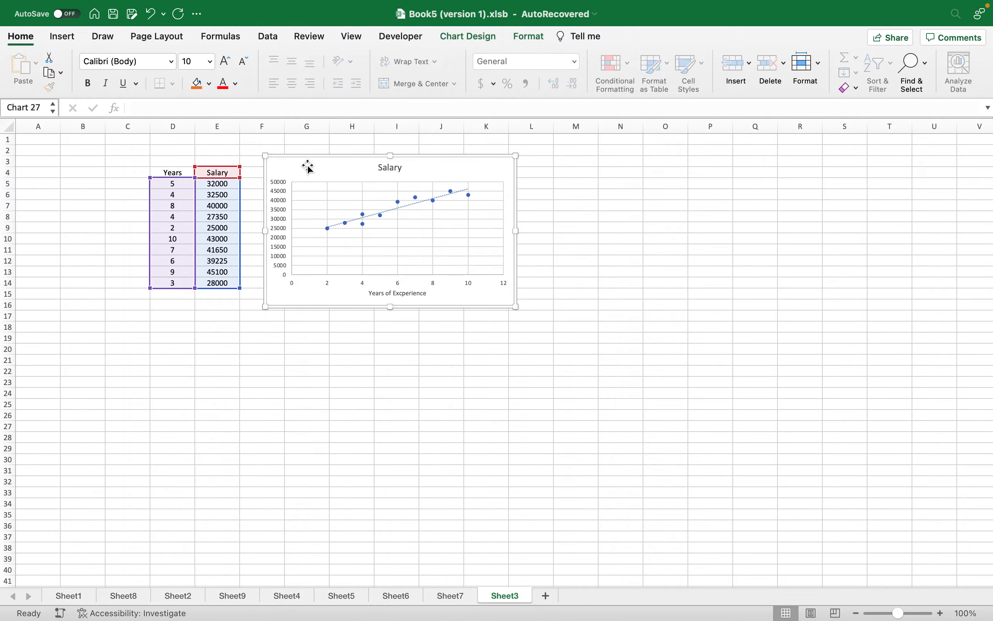
pyautogui.click(462, 36)
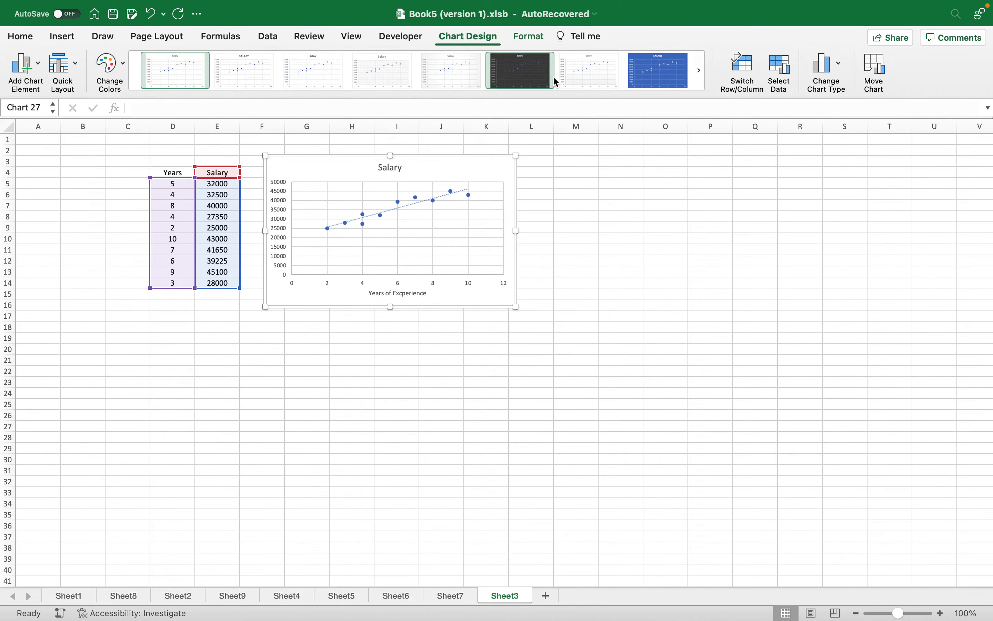
pyautogui.click(661, 83)
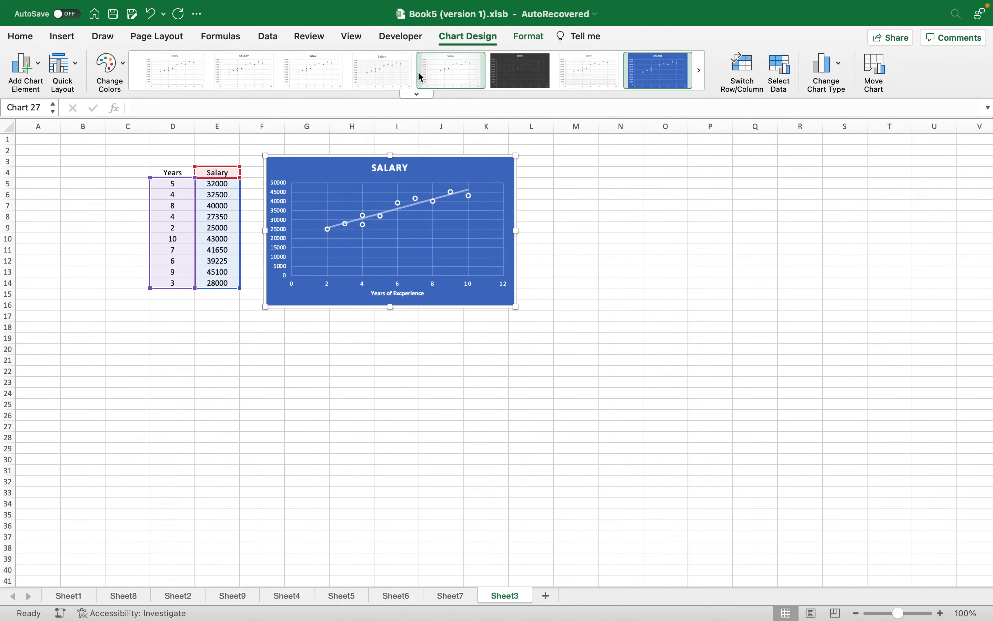
pyautogui.click(442, 72)
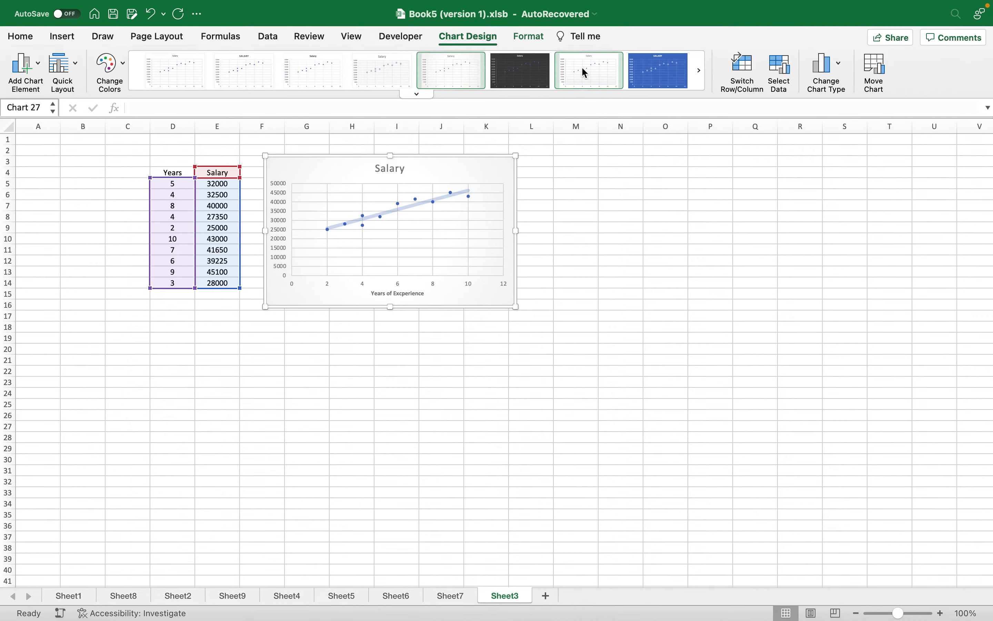
pyautogui.click(379, 75)
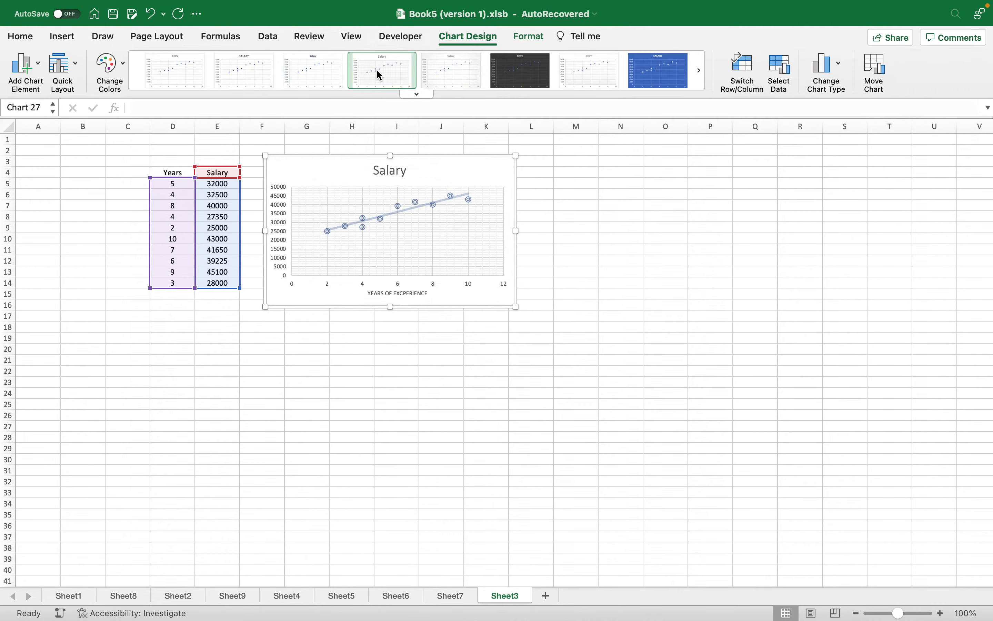
pyautogui.click(205, 68)
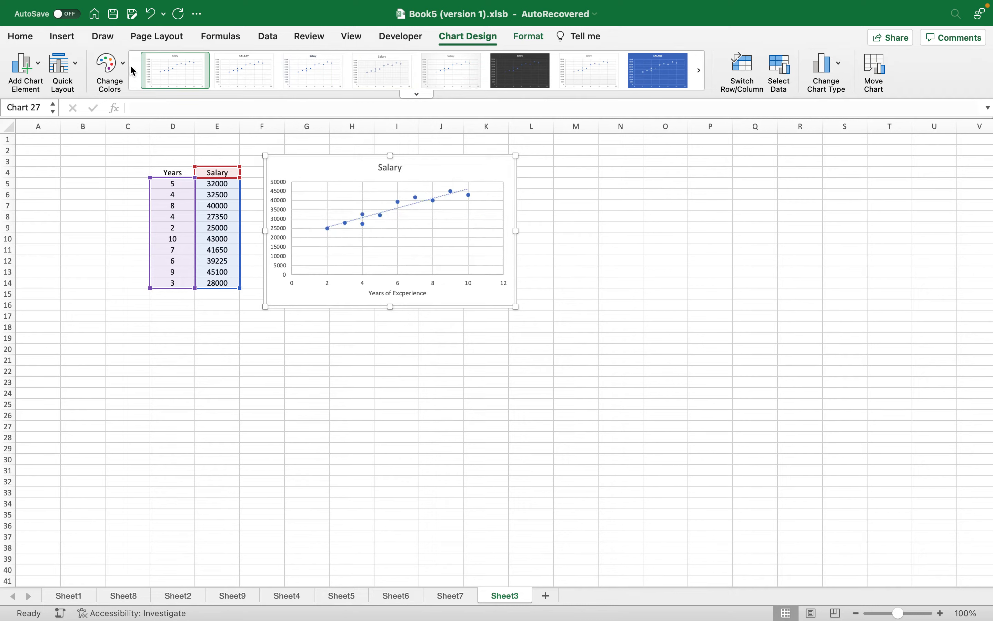
# Step: Apply the dark-background chart style to the Salary chart, keeping the blue colour palette
pyautogui.click(121, 70)
pyautogui.click(148, 131)
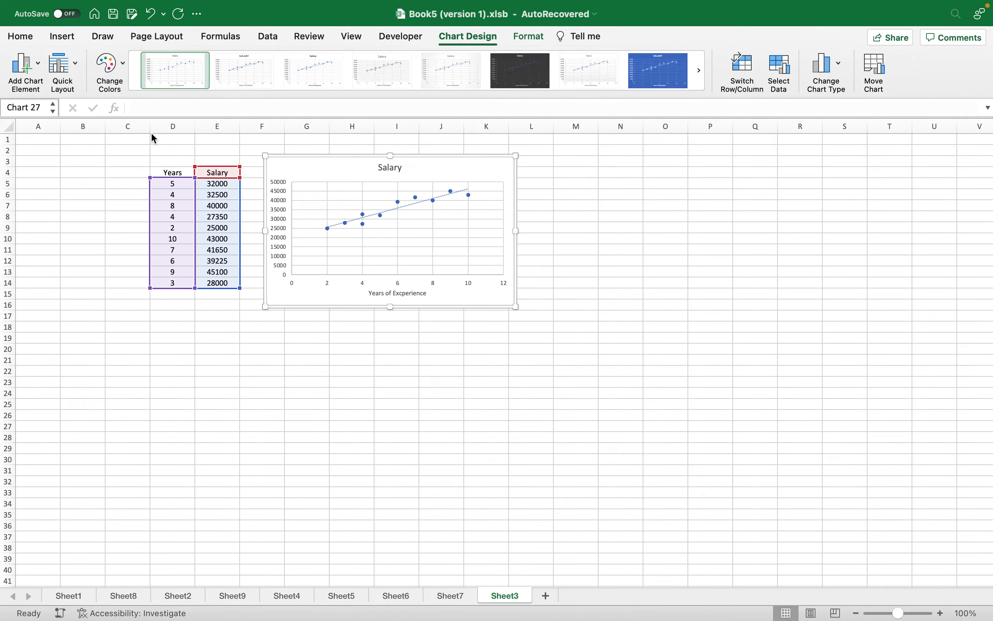
pyautogui.click(521, 71)
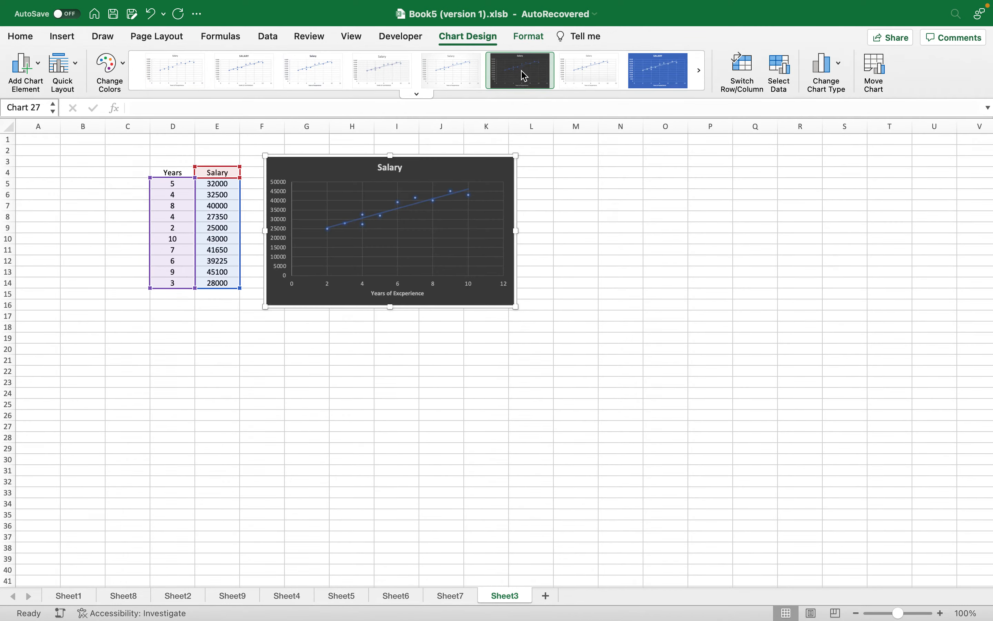
pyautogui.click(642, 206)
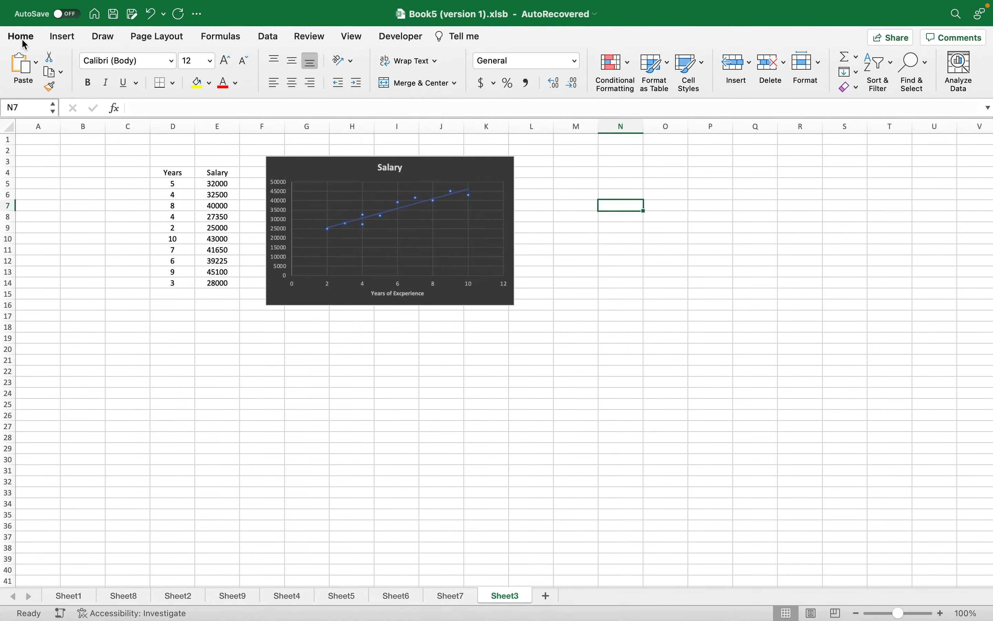
# Step: Run Analyze Data on the Years and Salary table in D4:E14
pyautogui.click(20, 36)
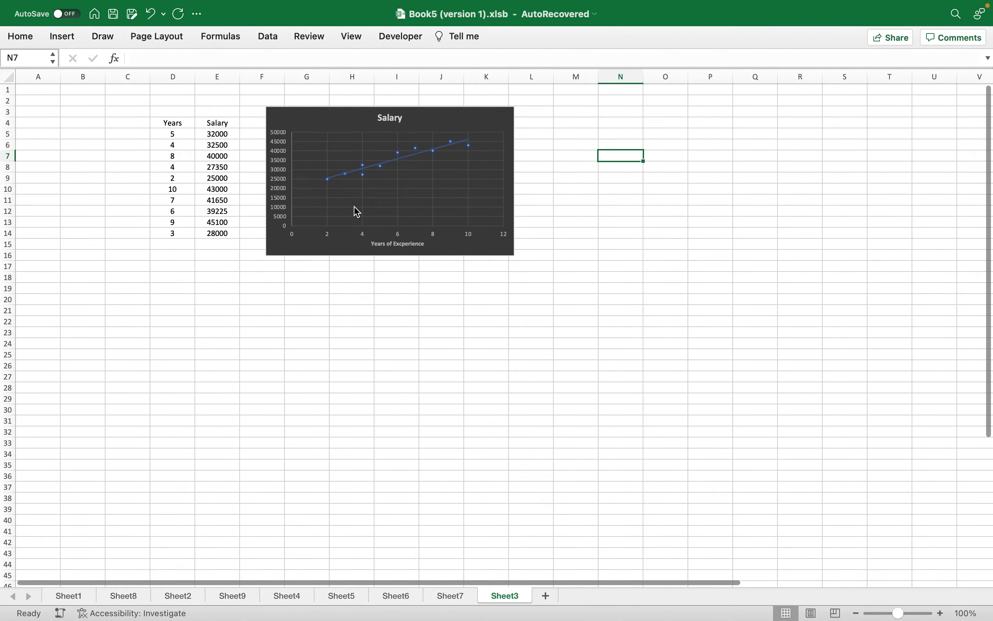
pyautogui.click(20, 36)
pyautogui.moveTo(171, 172); pyautogui.dragTo(218, 284)
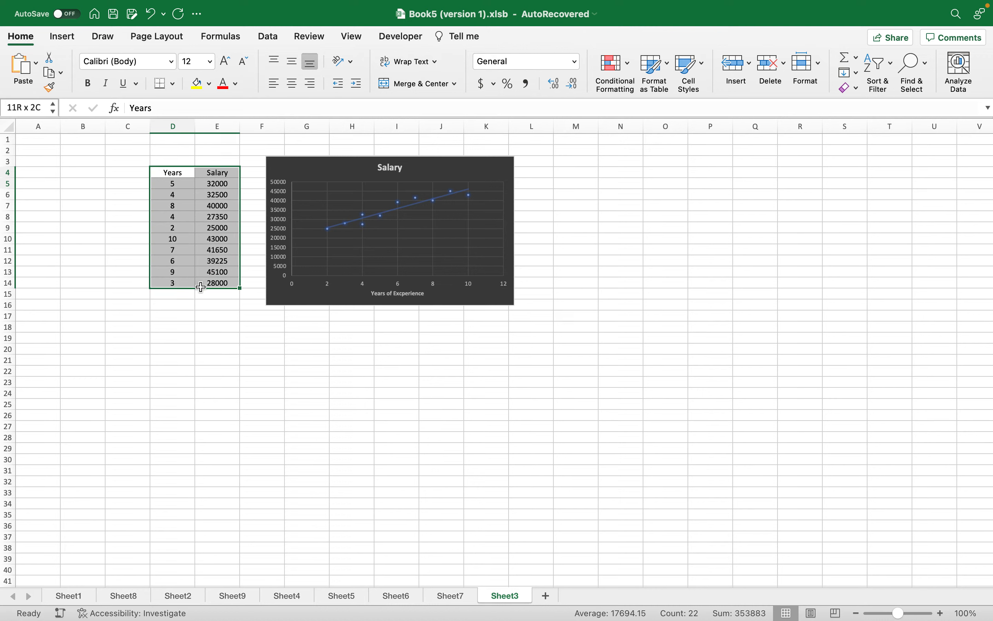
pyautogui.click(954, 80)
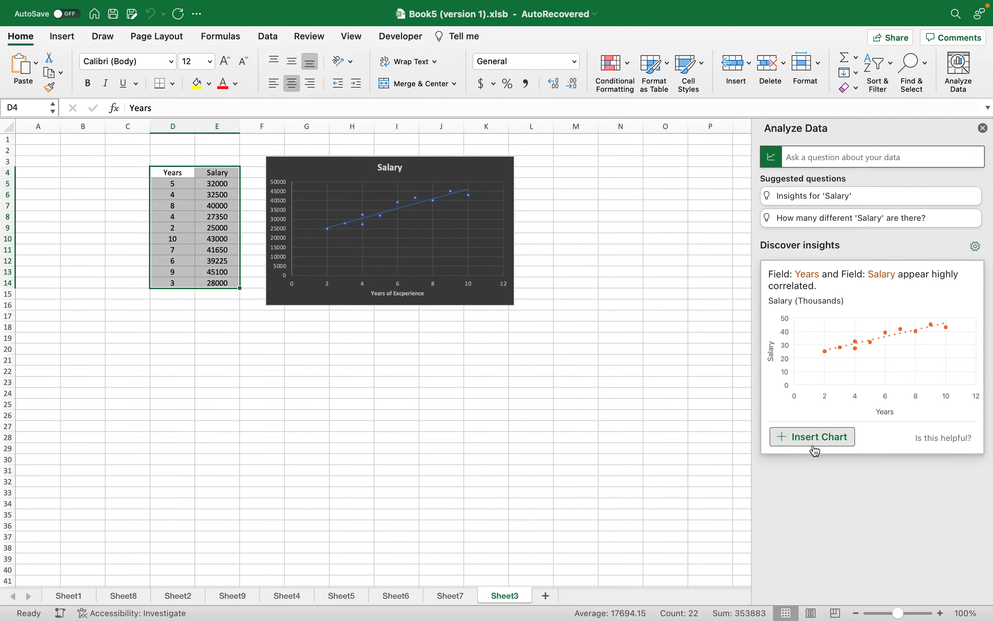
# Step: Insert the suggested Years and Salary correlation chart from Analyze Data and place it directly below the dark Salary chart
pyautogui.click(827, 435)
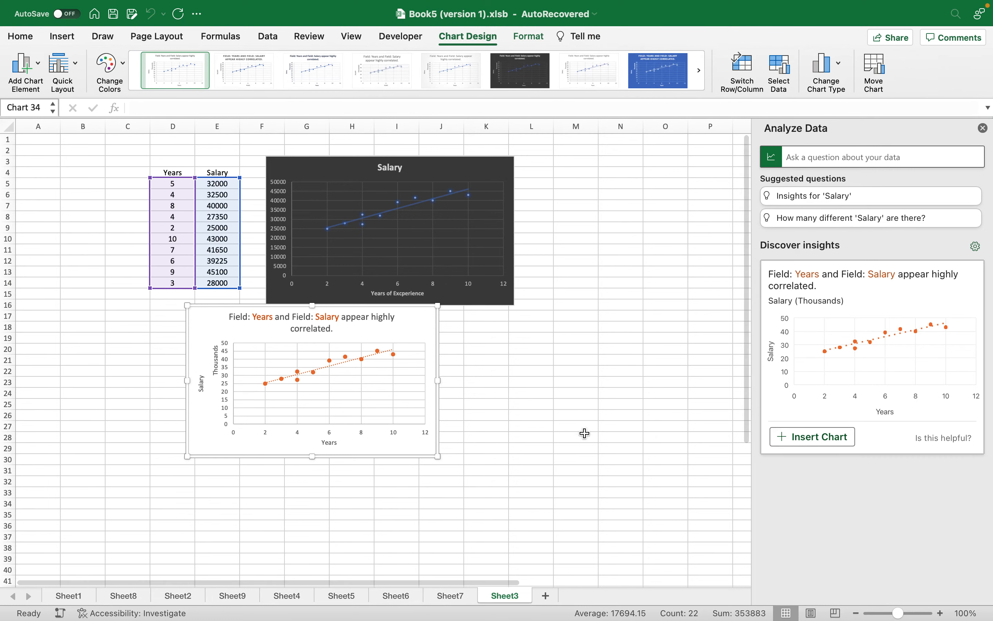
pyautogui.moveTo(438, 351); pyautogui.dragTo(514, 368)
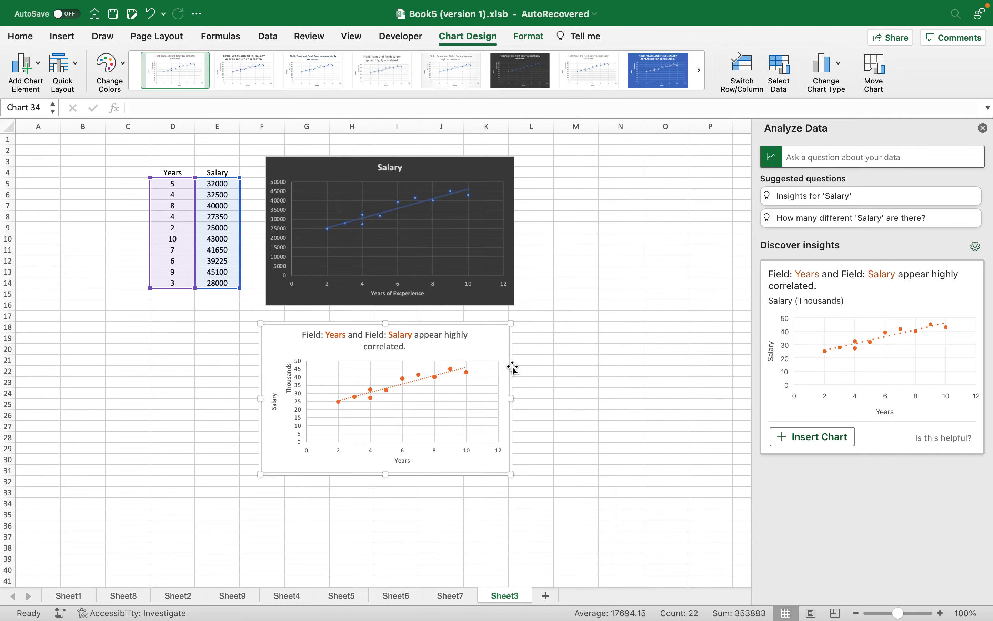
pyautogui.click(613, 361)
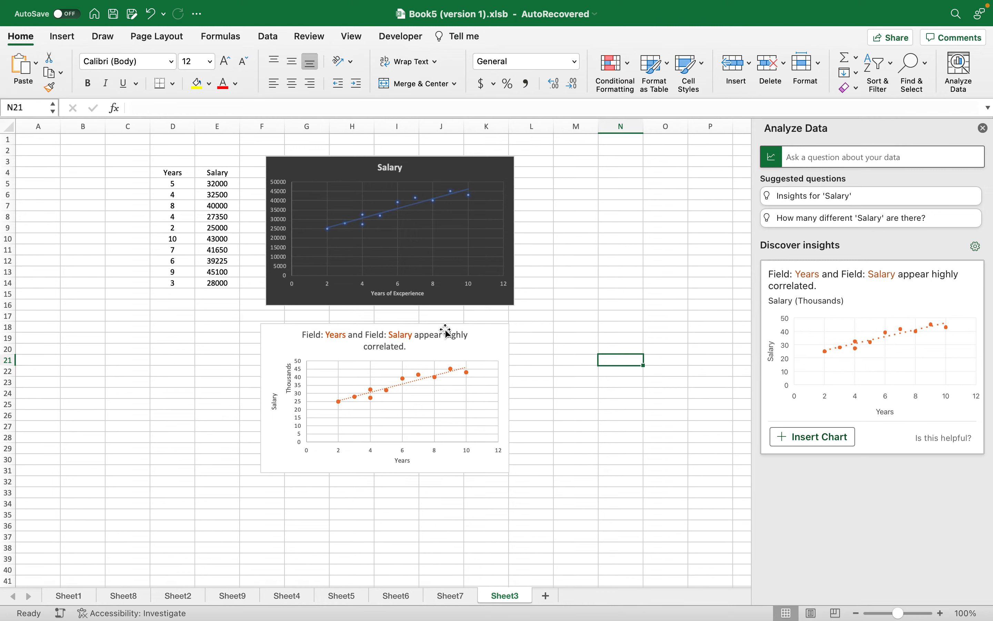
pyautogui.click(381, 251)
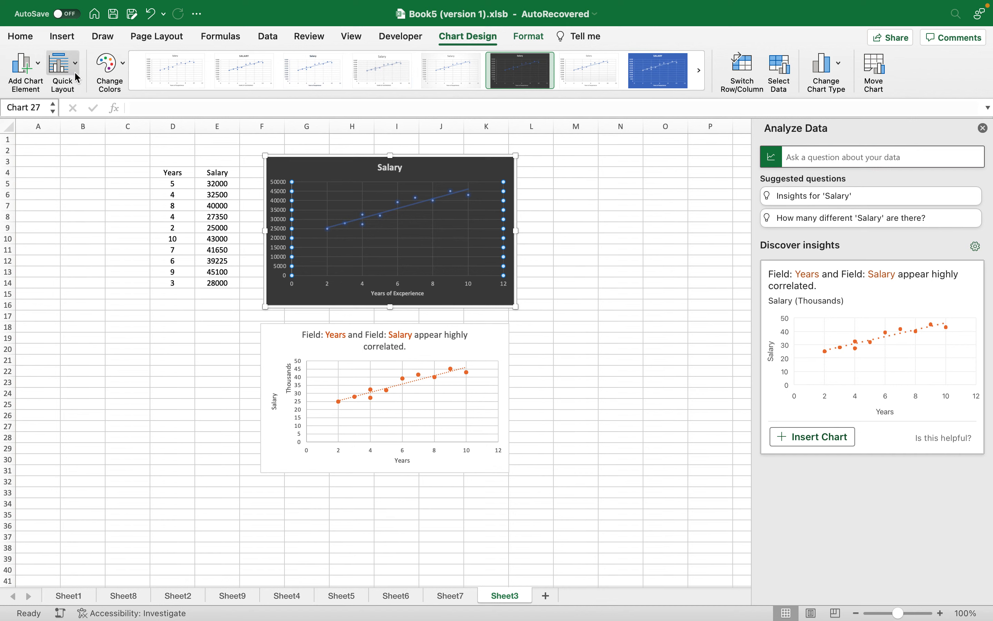
pyautogui.click(39, 67)
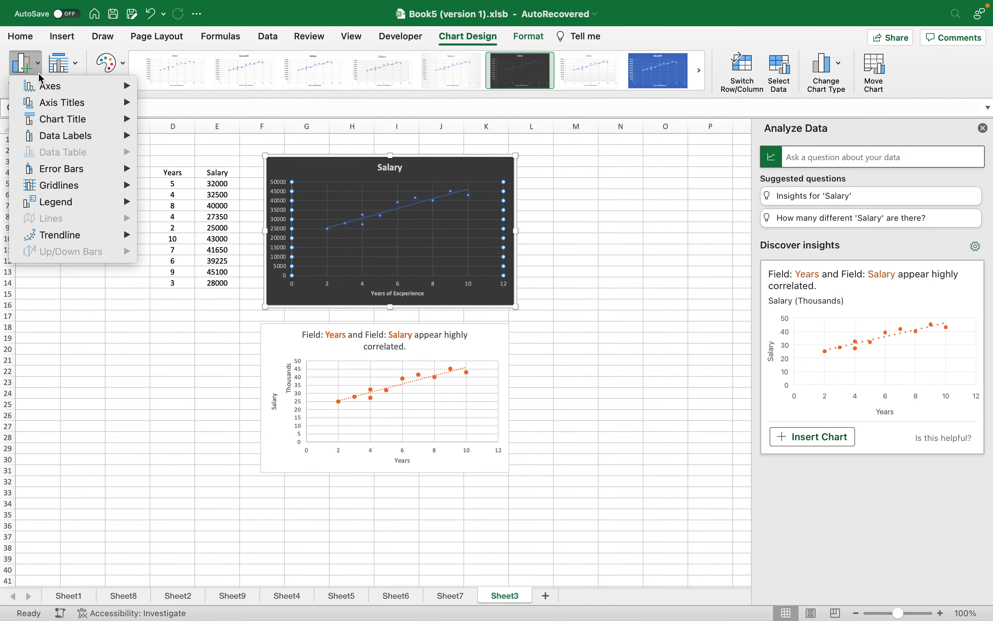
pyautogui.moveTo(66, 180)
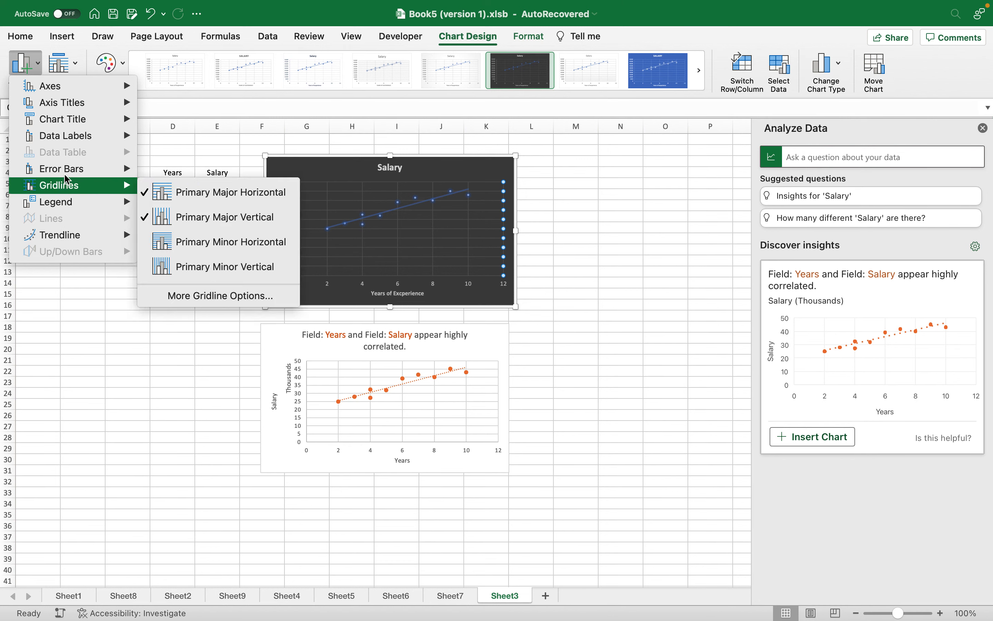
pyautogui.moveTo(70, 144)
pyautogui.moveTo(87, 207)
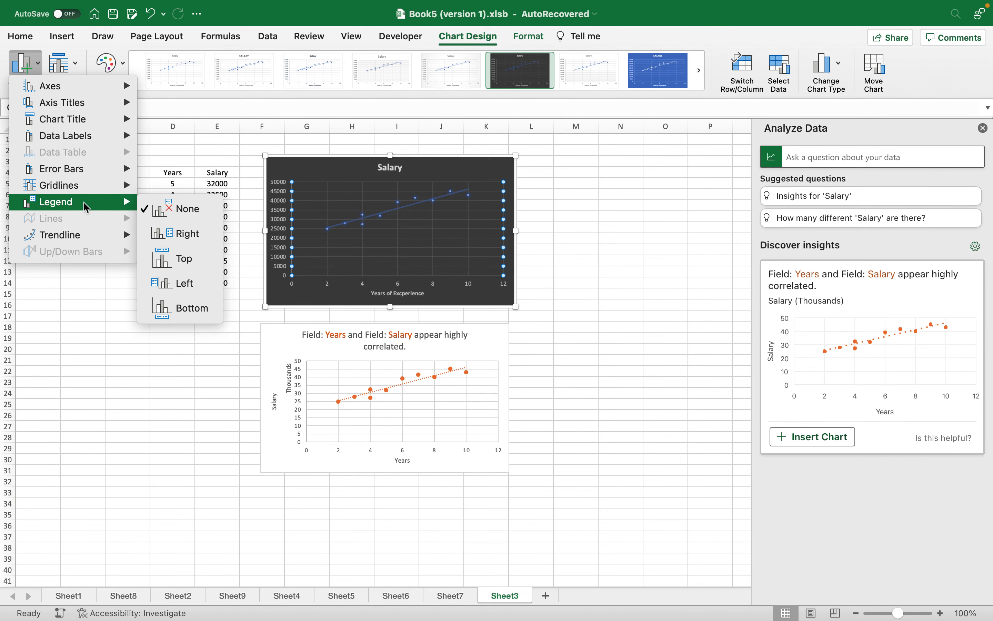
pyautogui.click(201, 426)
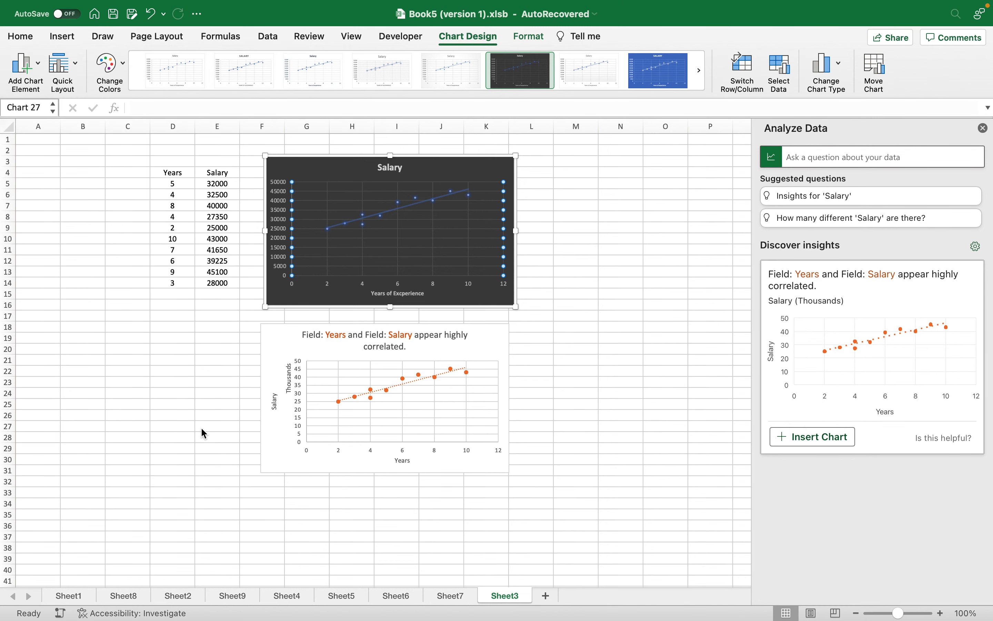